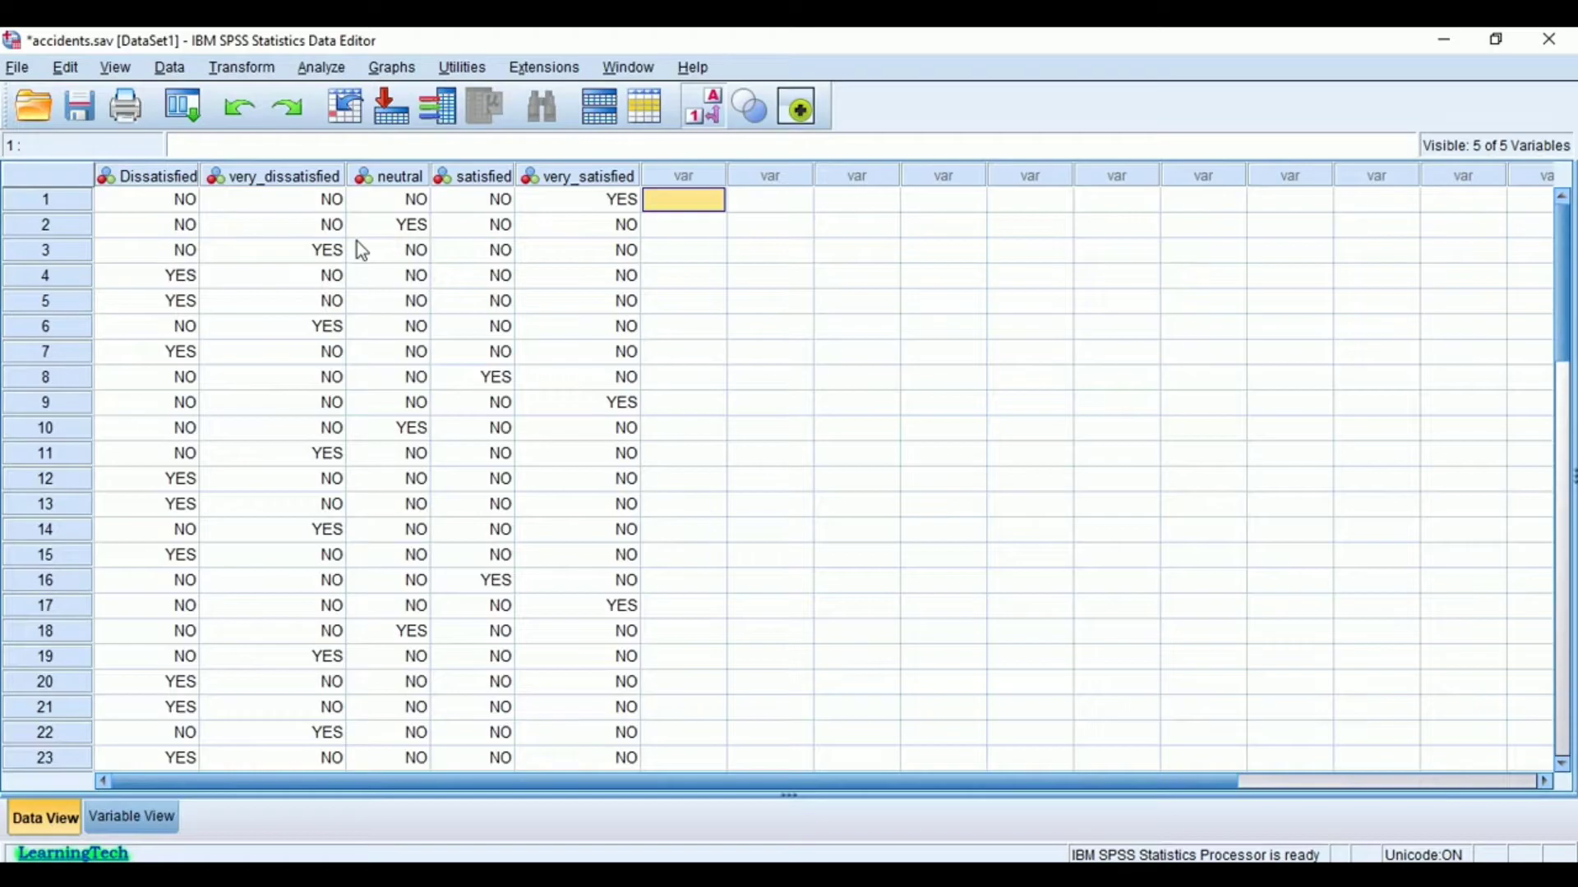
- From the data grid, bring up the Analyze menu's Multiple Response options
{"action": "left_click", "coordinate": [822, 427]}
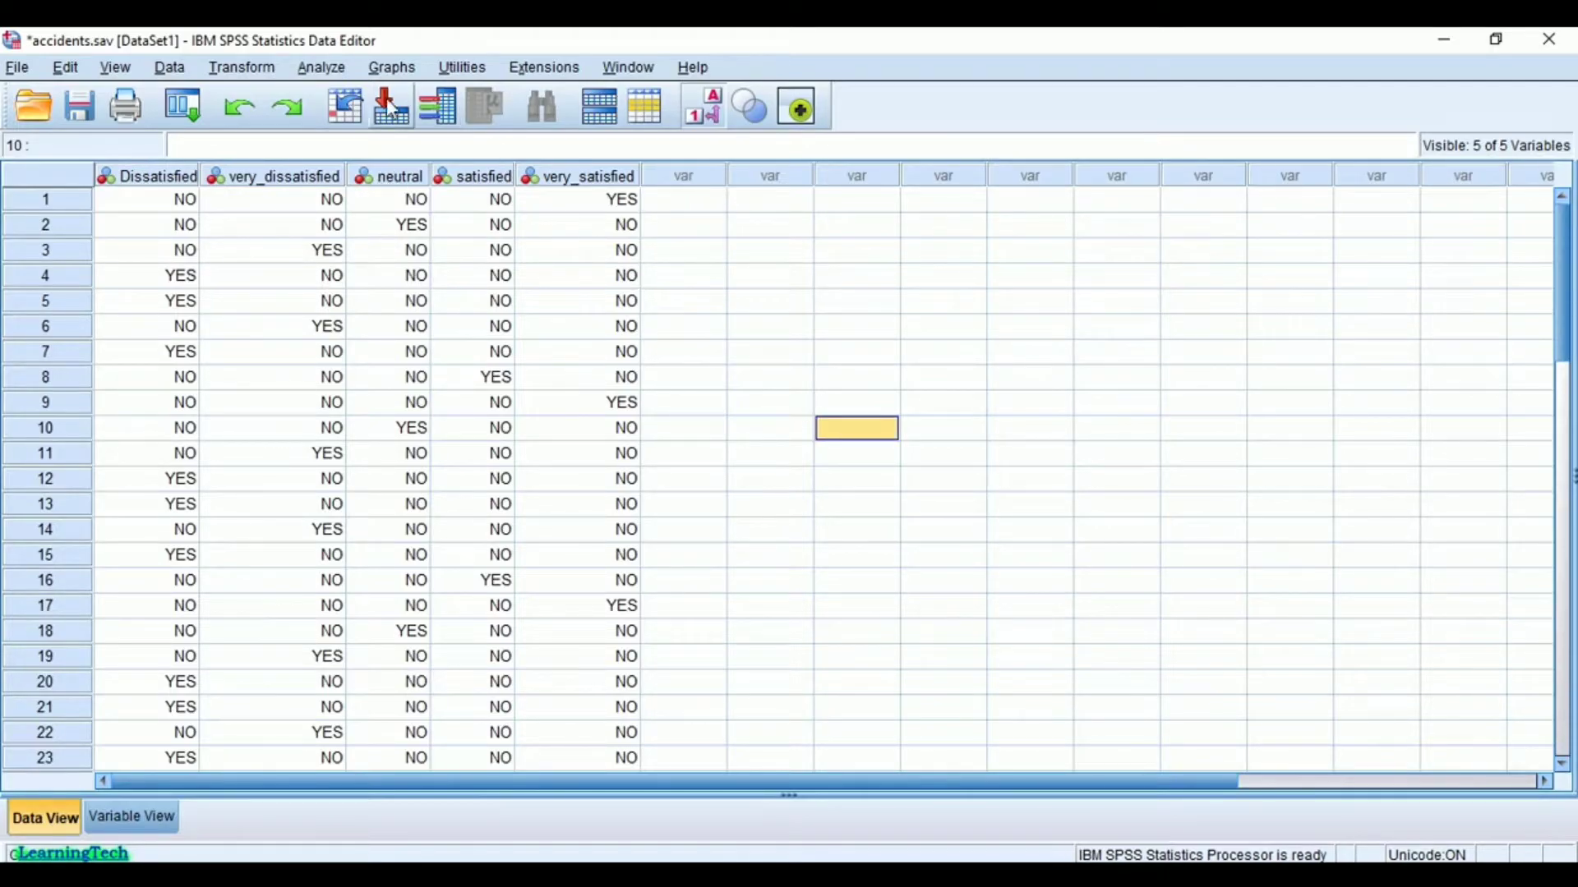
{"action": "left_click", "coordinate": [330, 72]}
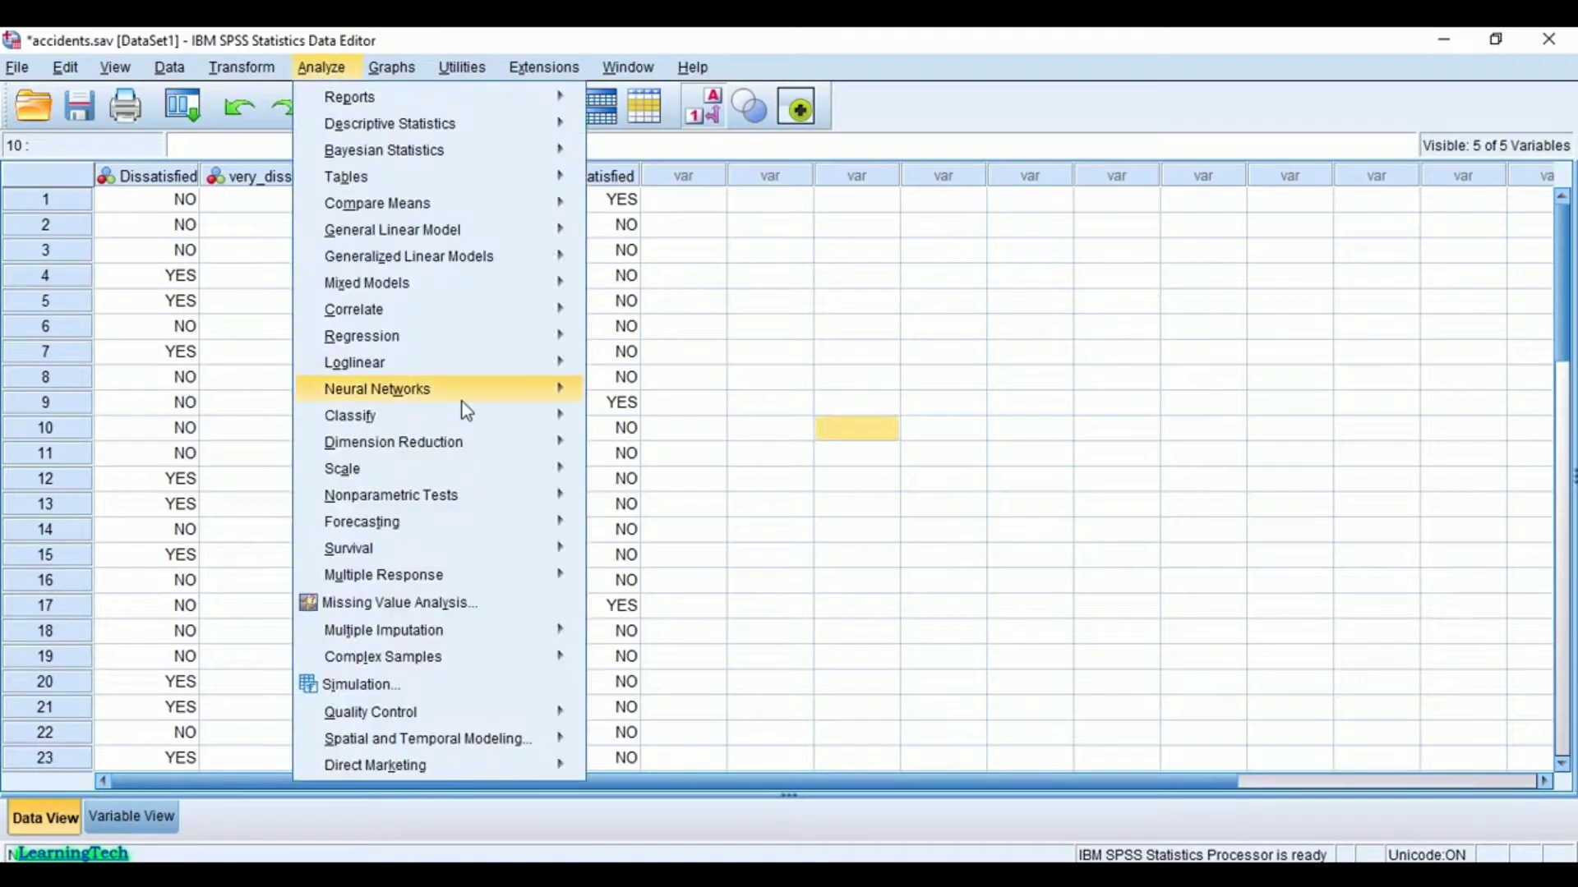
{"action": "mouse_move", "coordinate": [383, 575]}
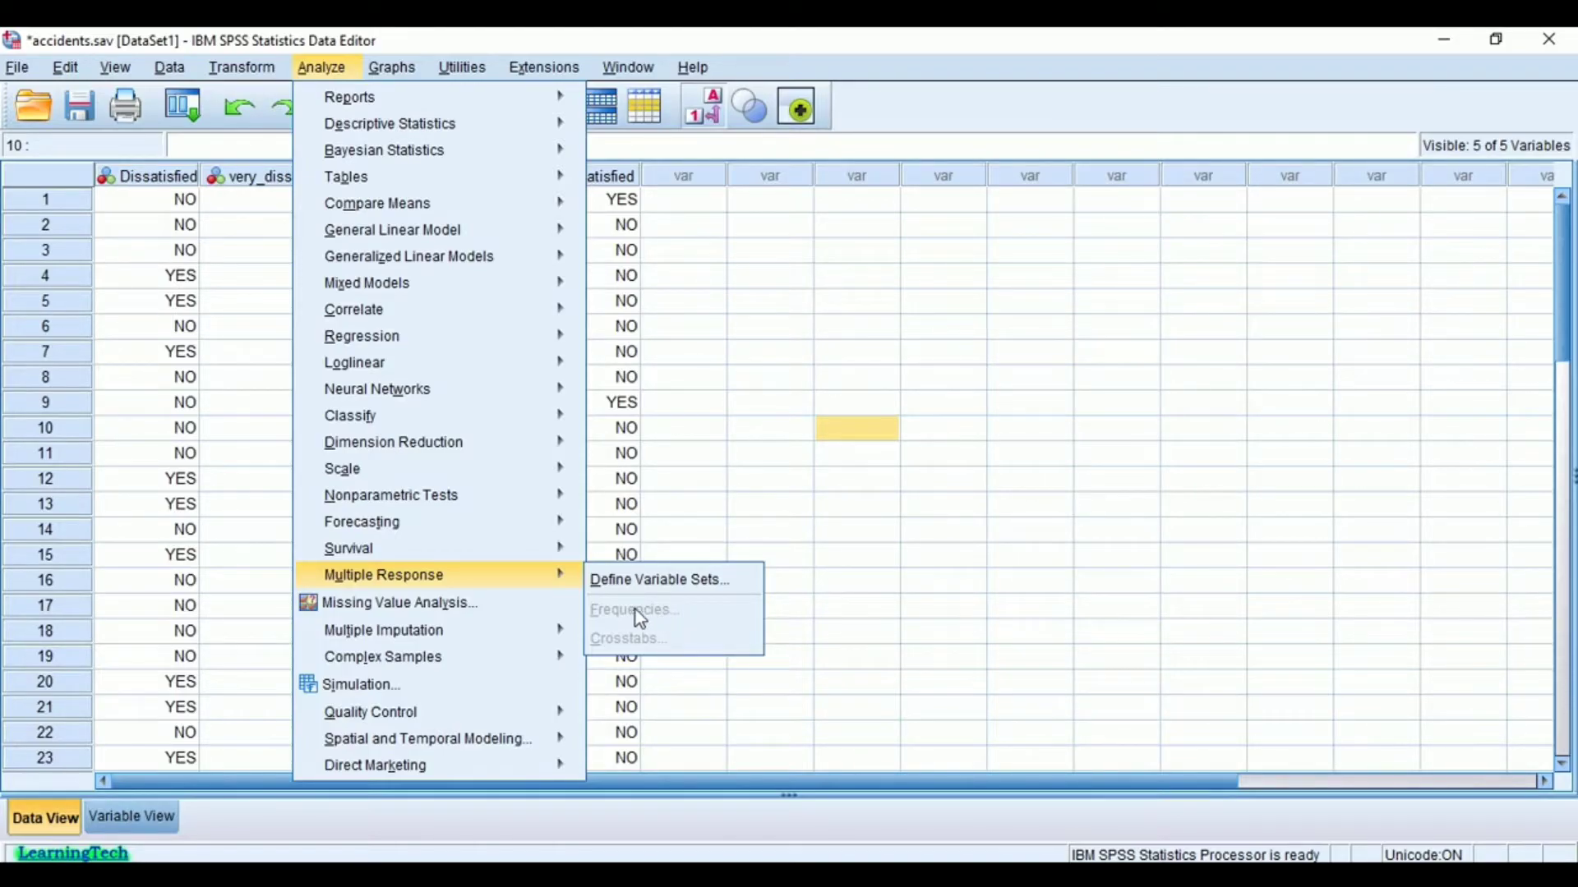
- Start a new multiple response set containing all five satisfaction variables
{"action": "left_click", "coordinate": [689, 581]}
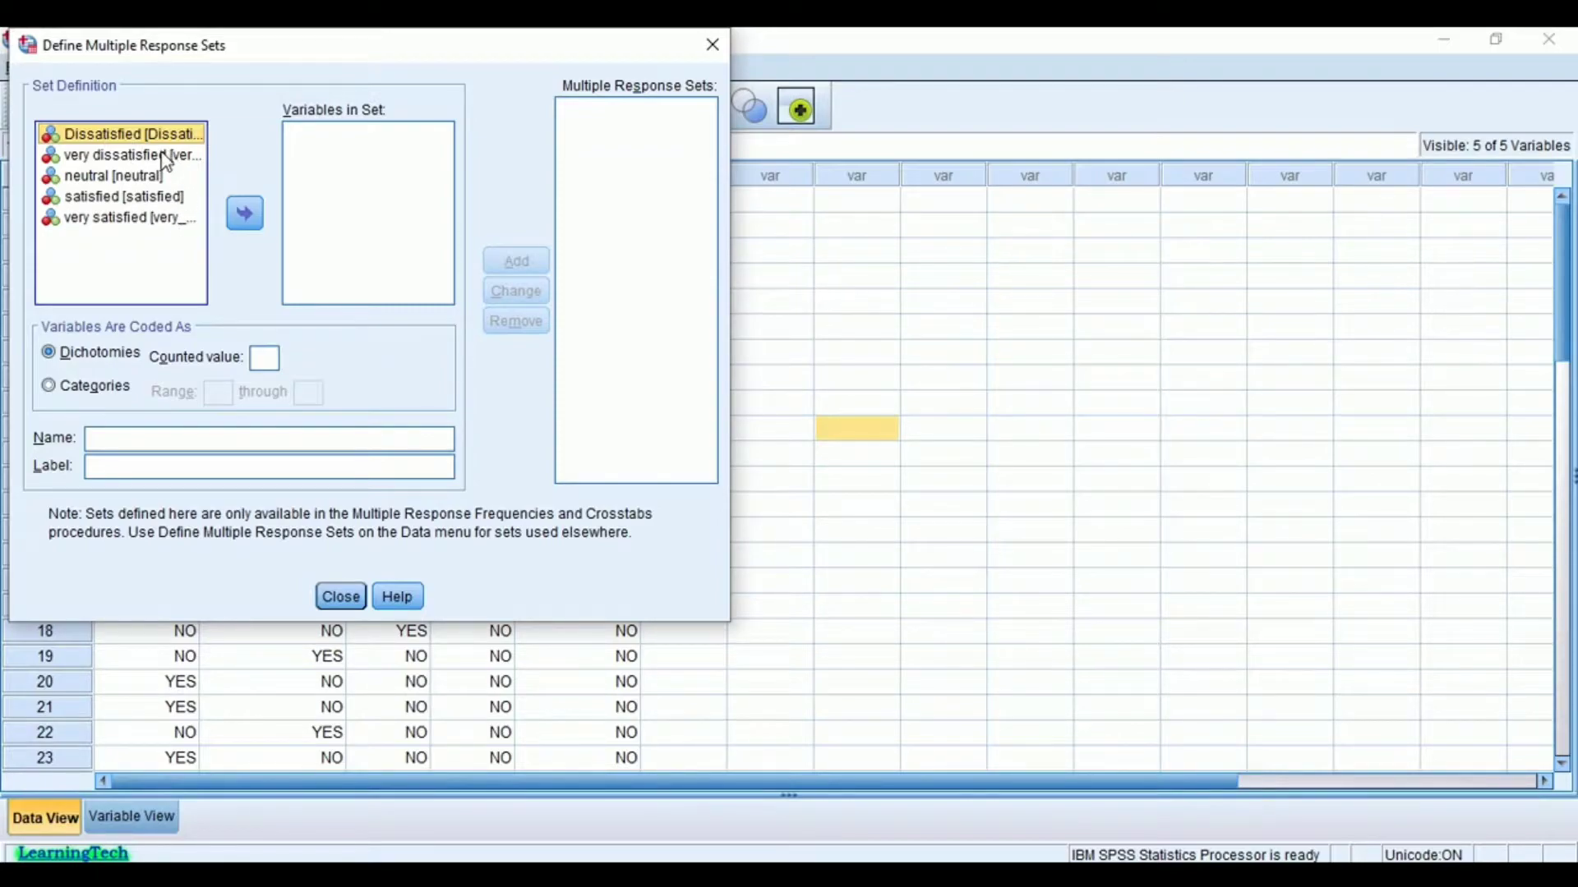
{"action": "left_click_drag", "start_coordinate": [156, 134], "coordinate": [170, 229]}
{"action": "left_click", "coordinate": [245, 214]}
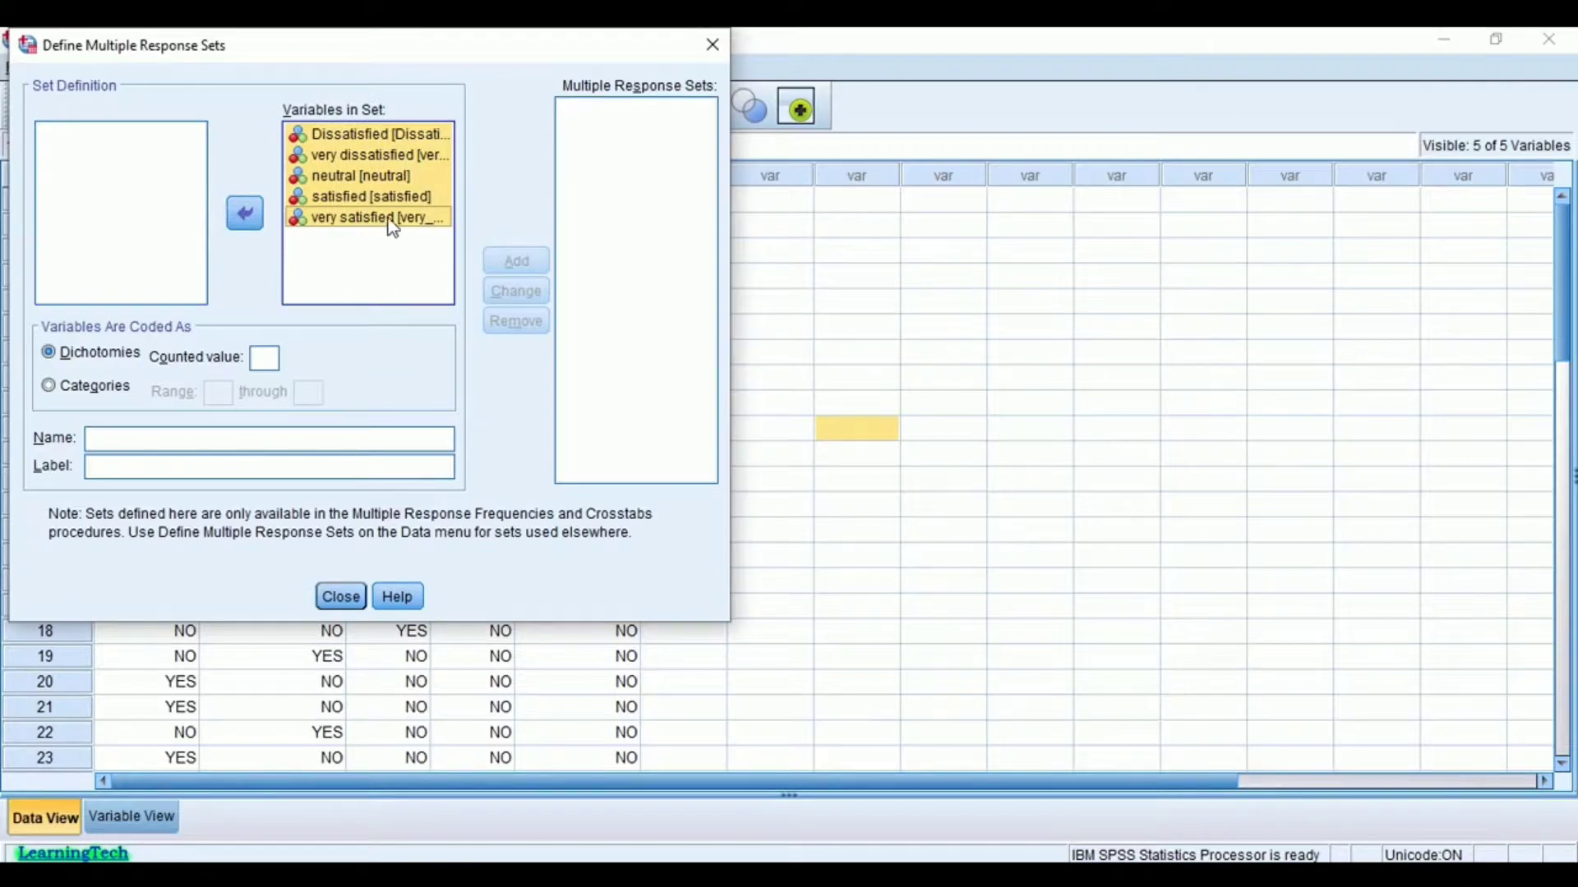
- Name the set satisfiedwithcommunication and label it 'satisfaction with communication services'
{"action": "left_click", "coordinate": [285, 442]}
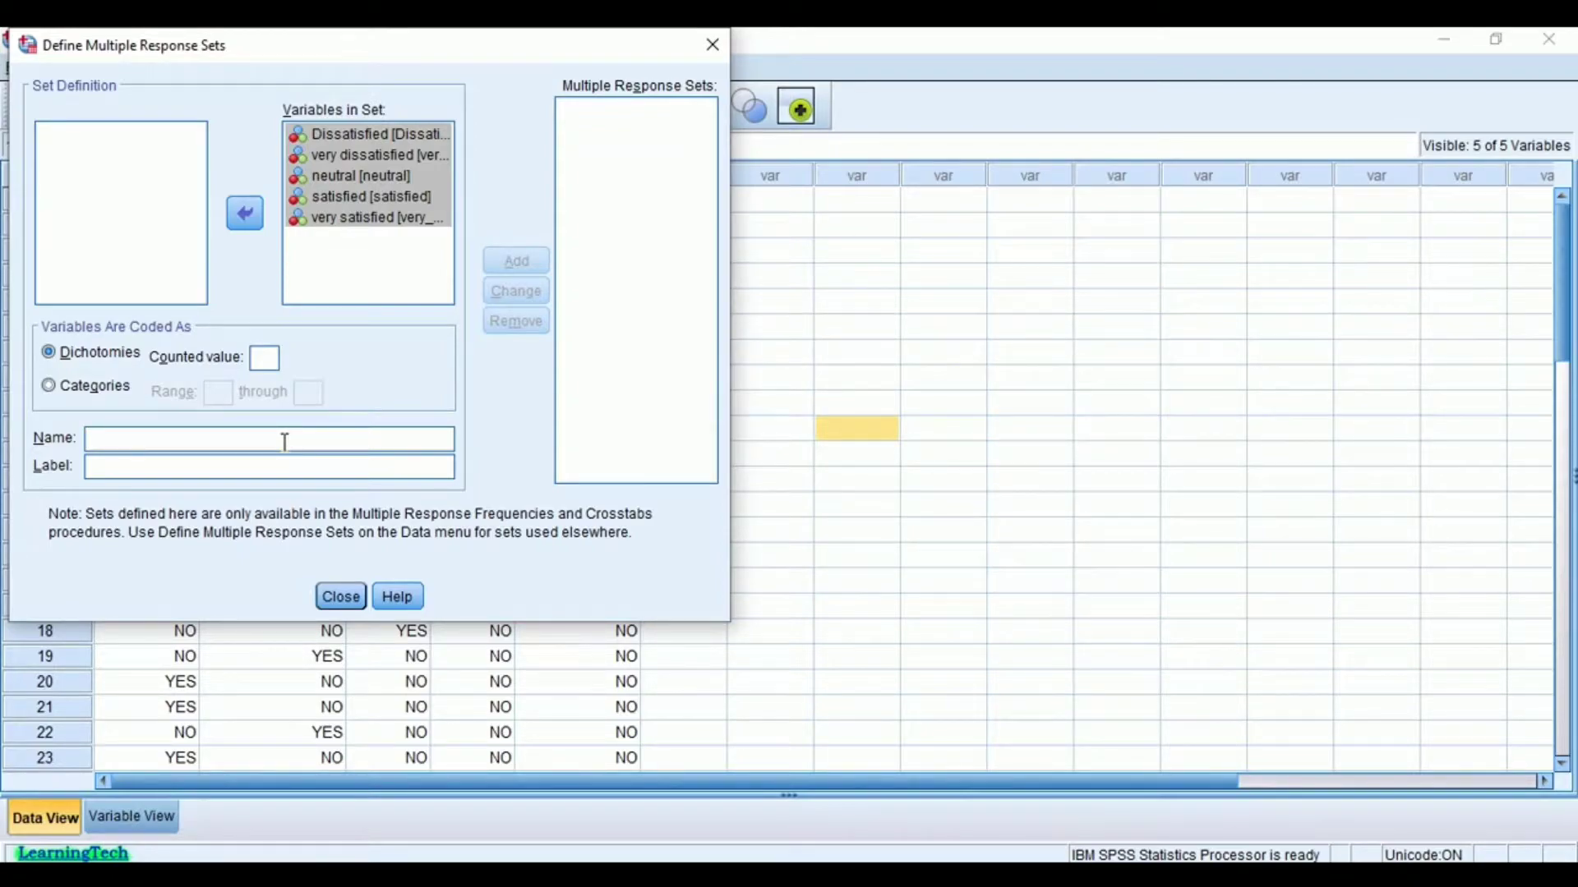
{"action": "type", "text": "satisfied "}
{"action": "type", "text": "co"}
{"action": "type", "text": "with"}
{"action": "key", "text": "BackSpace"}
{"action": "key", "text": "BackSpace"}
{"action": "key", "text": "BackSpace"}
{"action": "key", "text": "BackSpace"}
{"action": "key", "text": "BackSpace"}
{"action": "key", "text": "BackSpace"}
{"action": "key", "text": "BackSpace"}
{"action": "type", "text": "wit"}
{"action": "type", "text": "hcommunicati"}
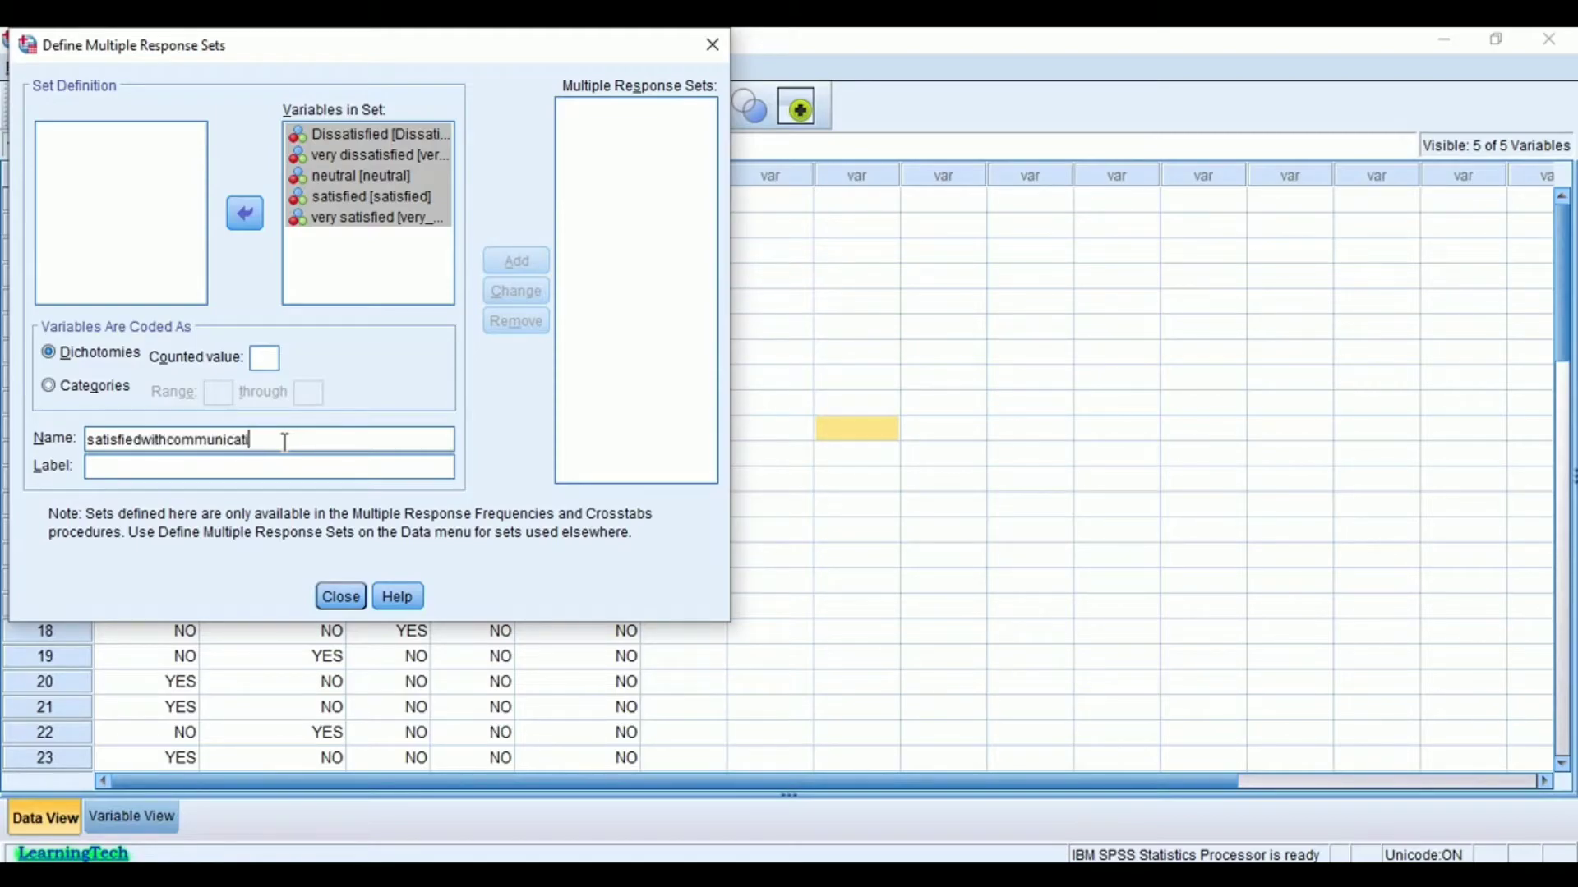
{"action": "type", "text": "on"}
{"action": "key", "text": "Tab"}
{"action": "type", "text": "sathi"}
{"action": "key", "text": "BackSpace"}
{"action": "key", "text": "BackSpace"}
{"action": "type", "text": "isfaction"}
{"action": "type", "text": " with"}
{"action": "type", "text": " commun"}
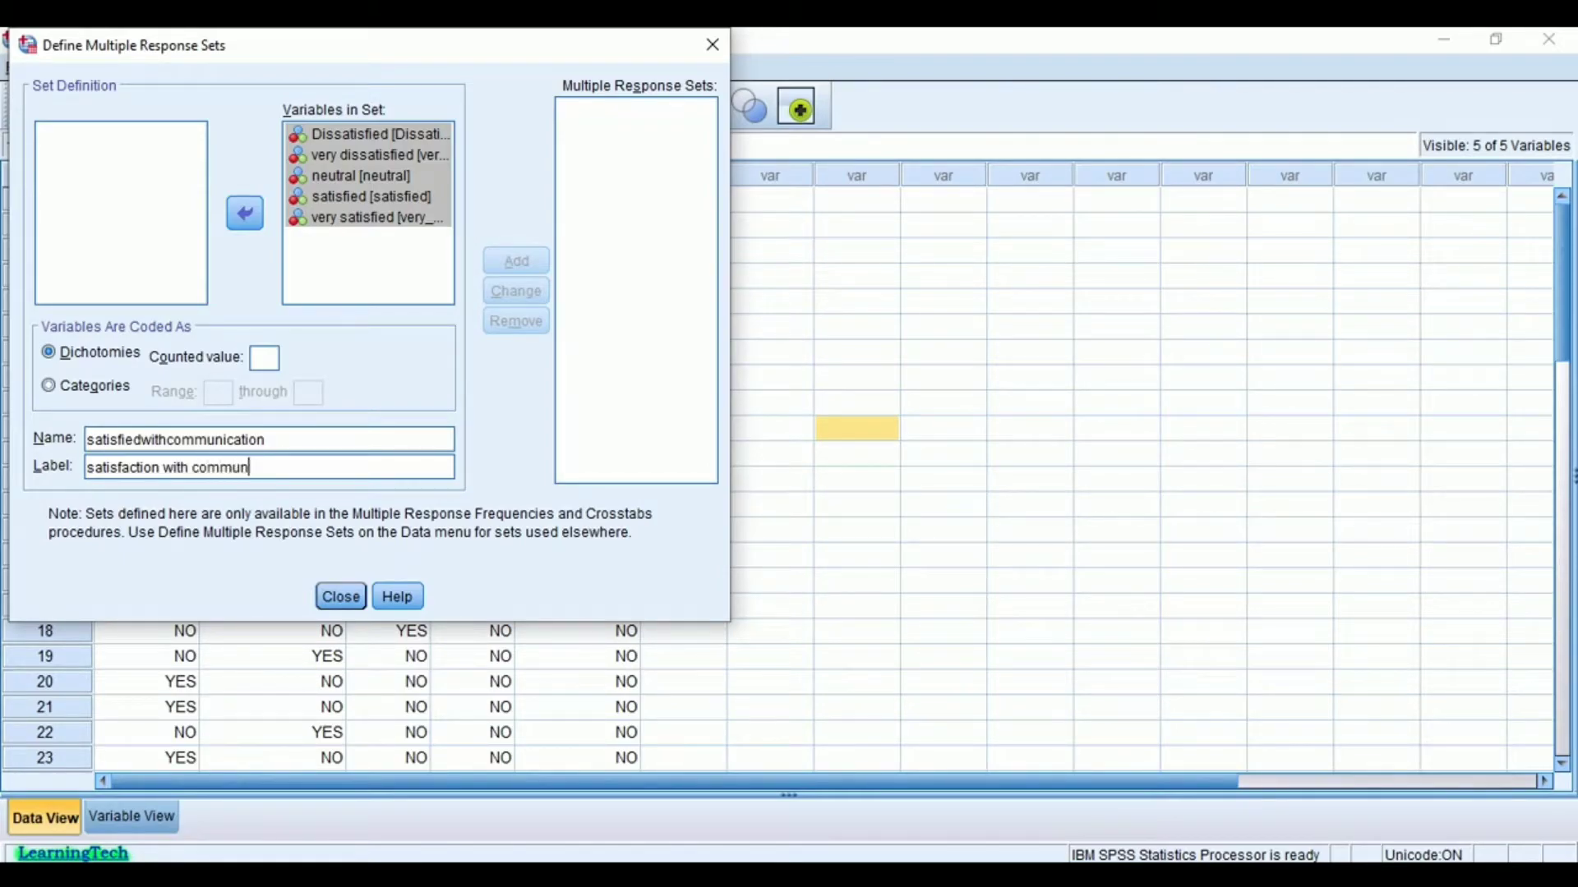
{"action": "type", "text": "ication s"}
{"action": "type", "text": "ervices"}
- Set the counted value to 1 (very satisfied) and add the satisfiedwithcommunication set
{"action": "left_click", "coordinate": [359, 258]}
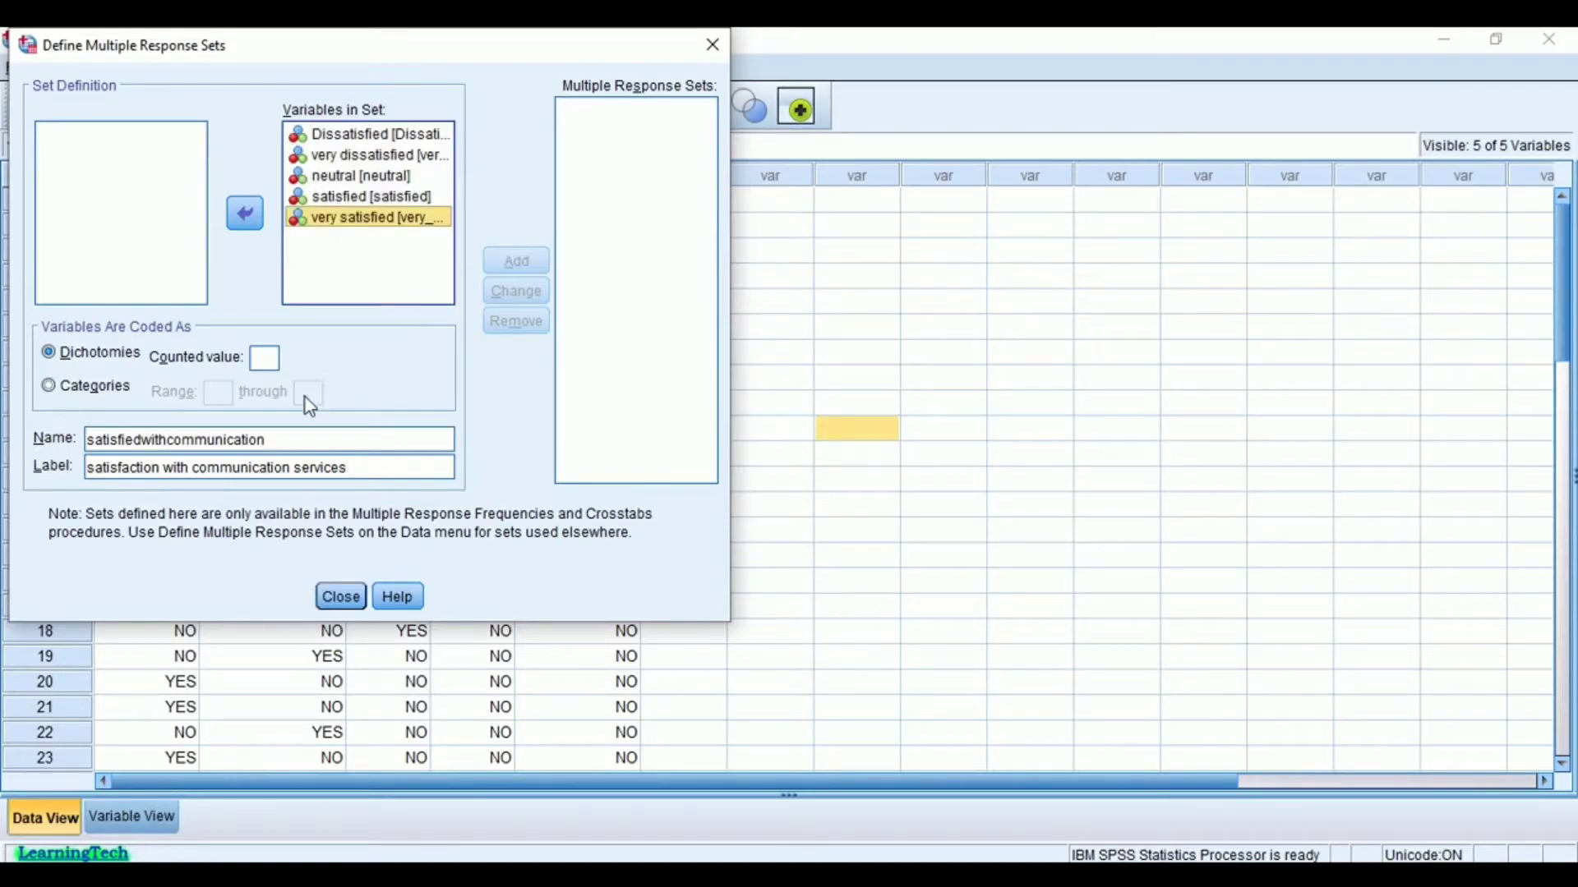
{"action": "left_click", "coordinate": [275, 359]}
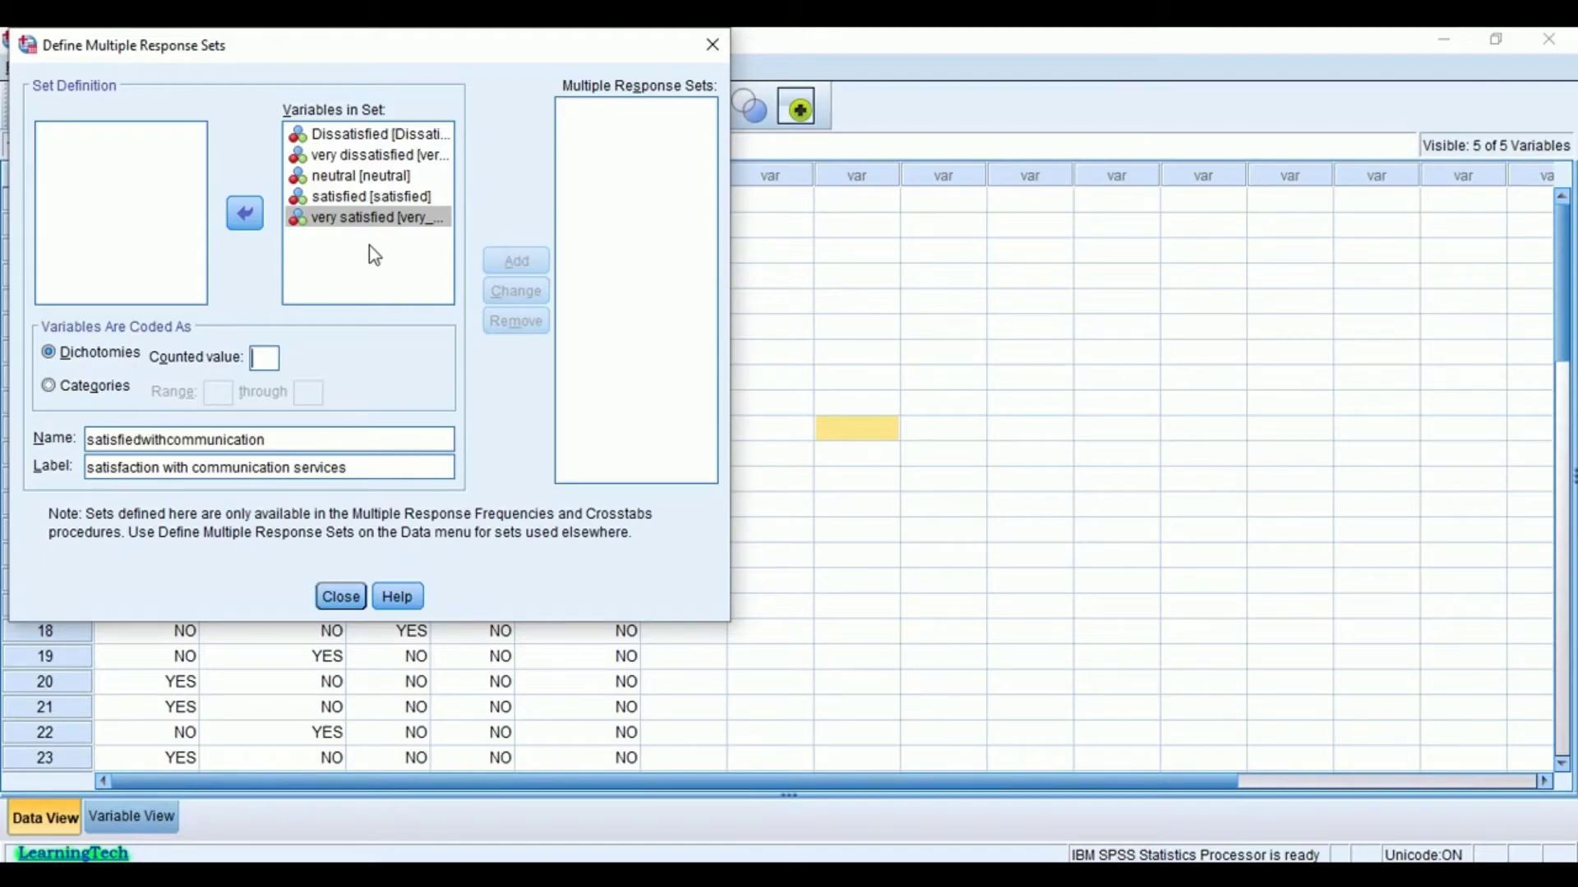
{"action": "type", "text": "1"}
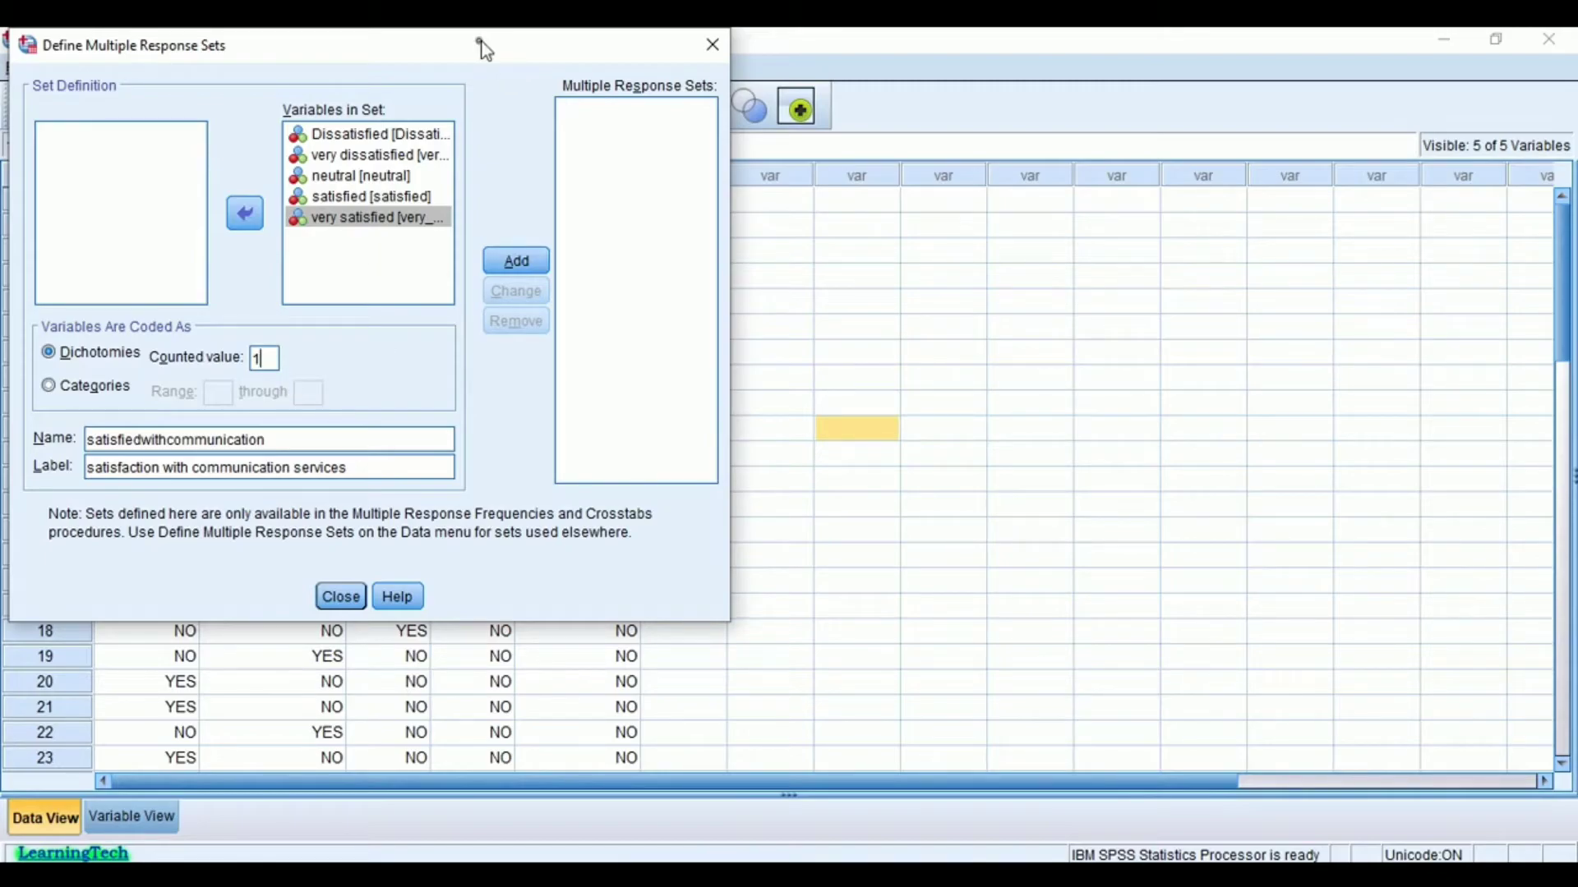
{"action": "left_click_drag", "start_coordinate": [504, 43], "coordinate": [1348, 125]}
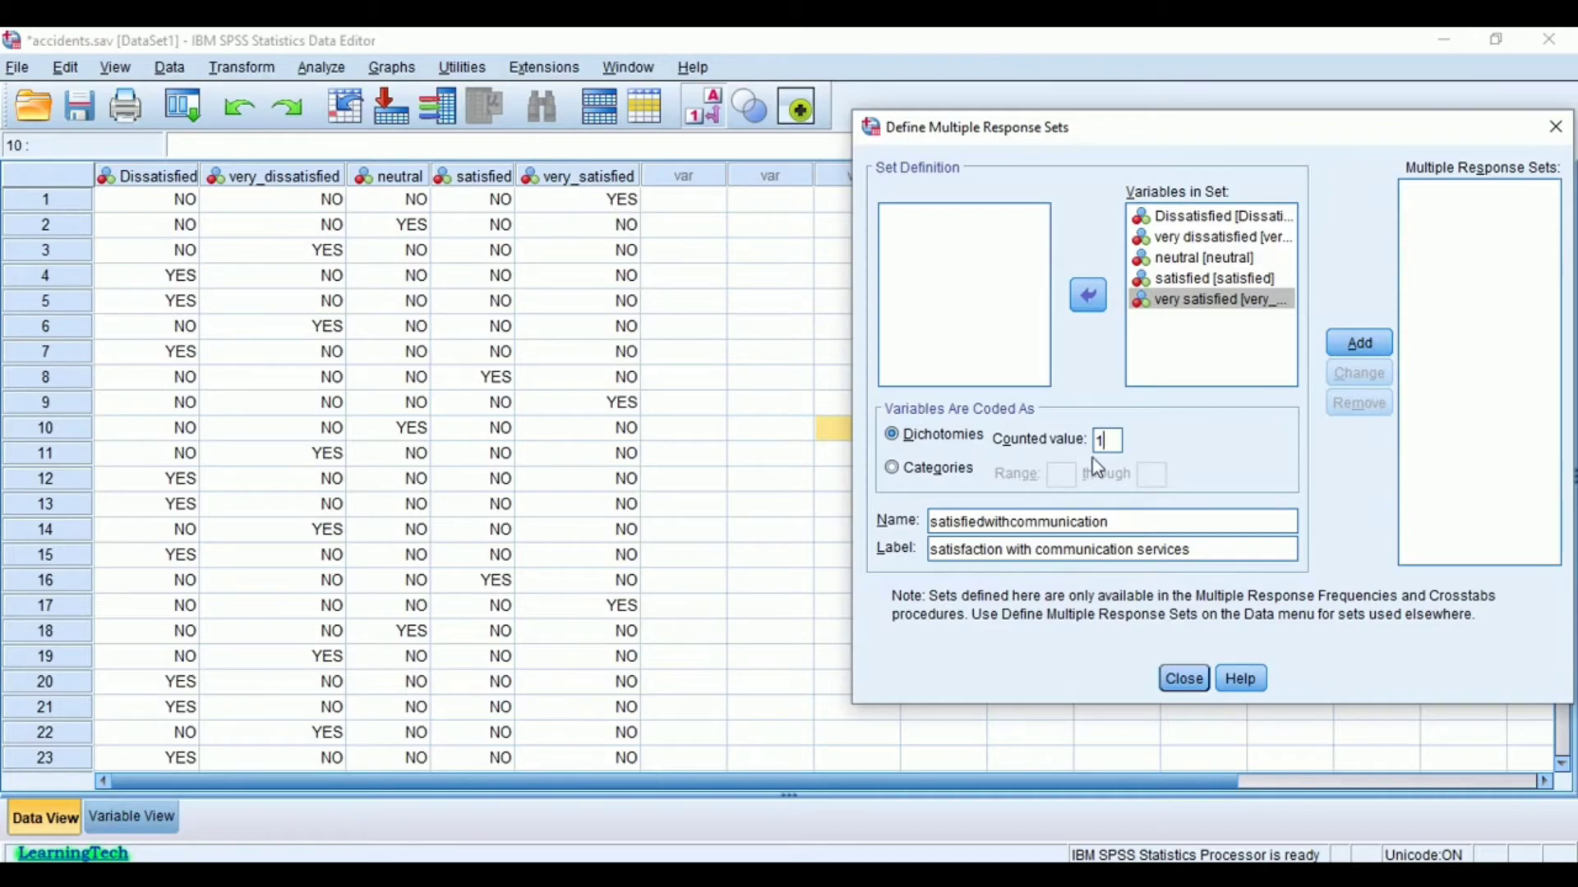
{"action": "left_click_drag", "start_coordinate": [1352, 130], "coordinate": [1325, 132]}
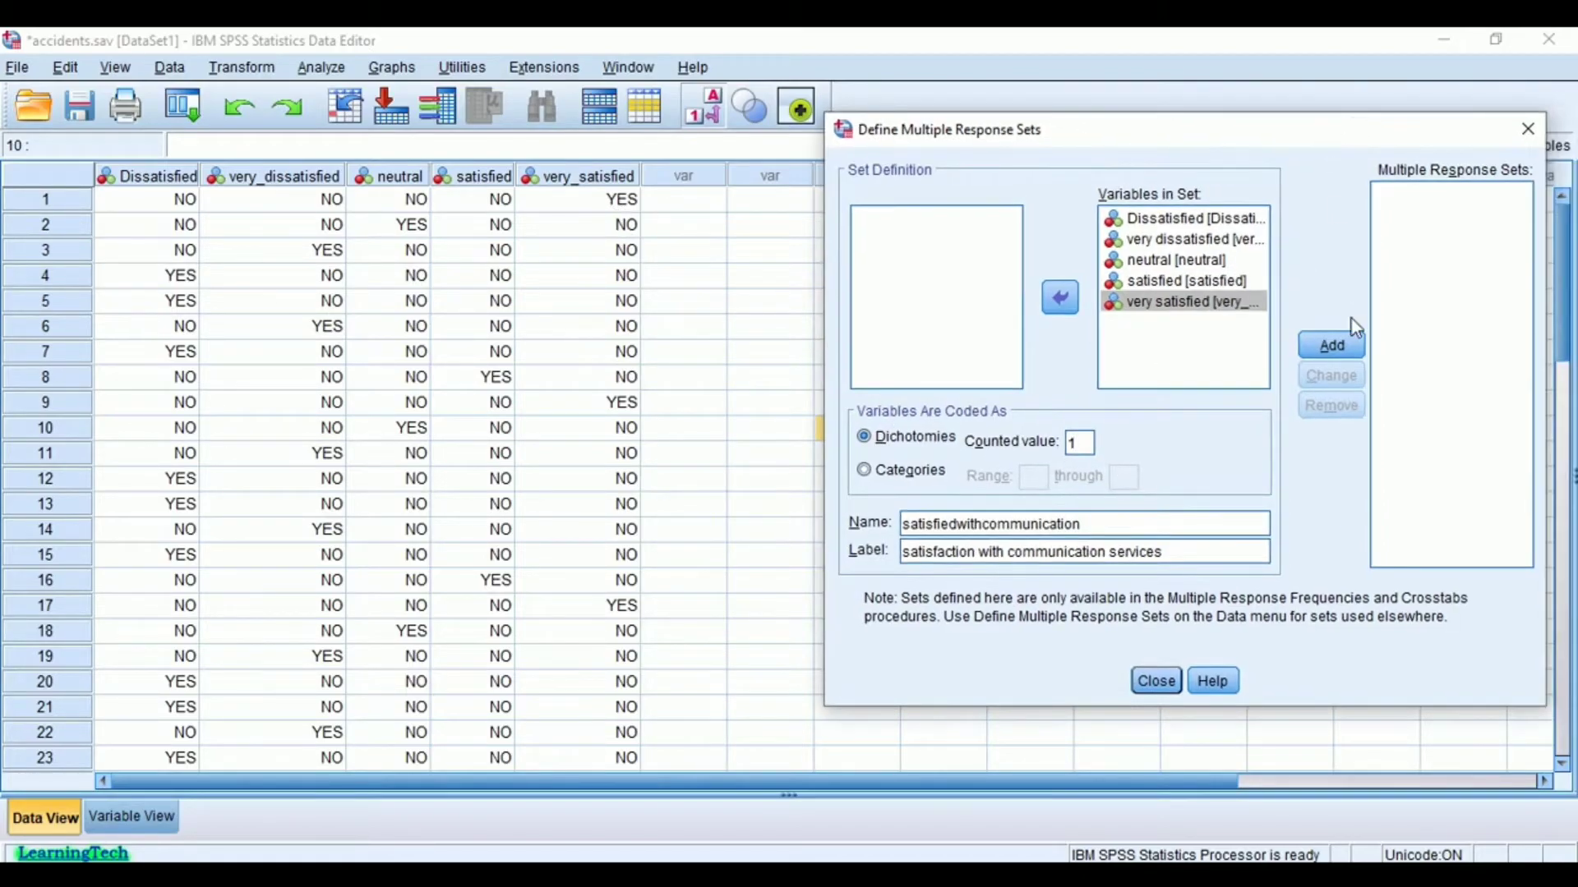
{"action": "left_click", "coordinate": [1332, 345]}
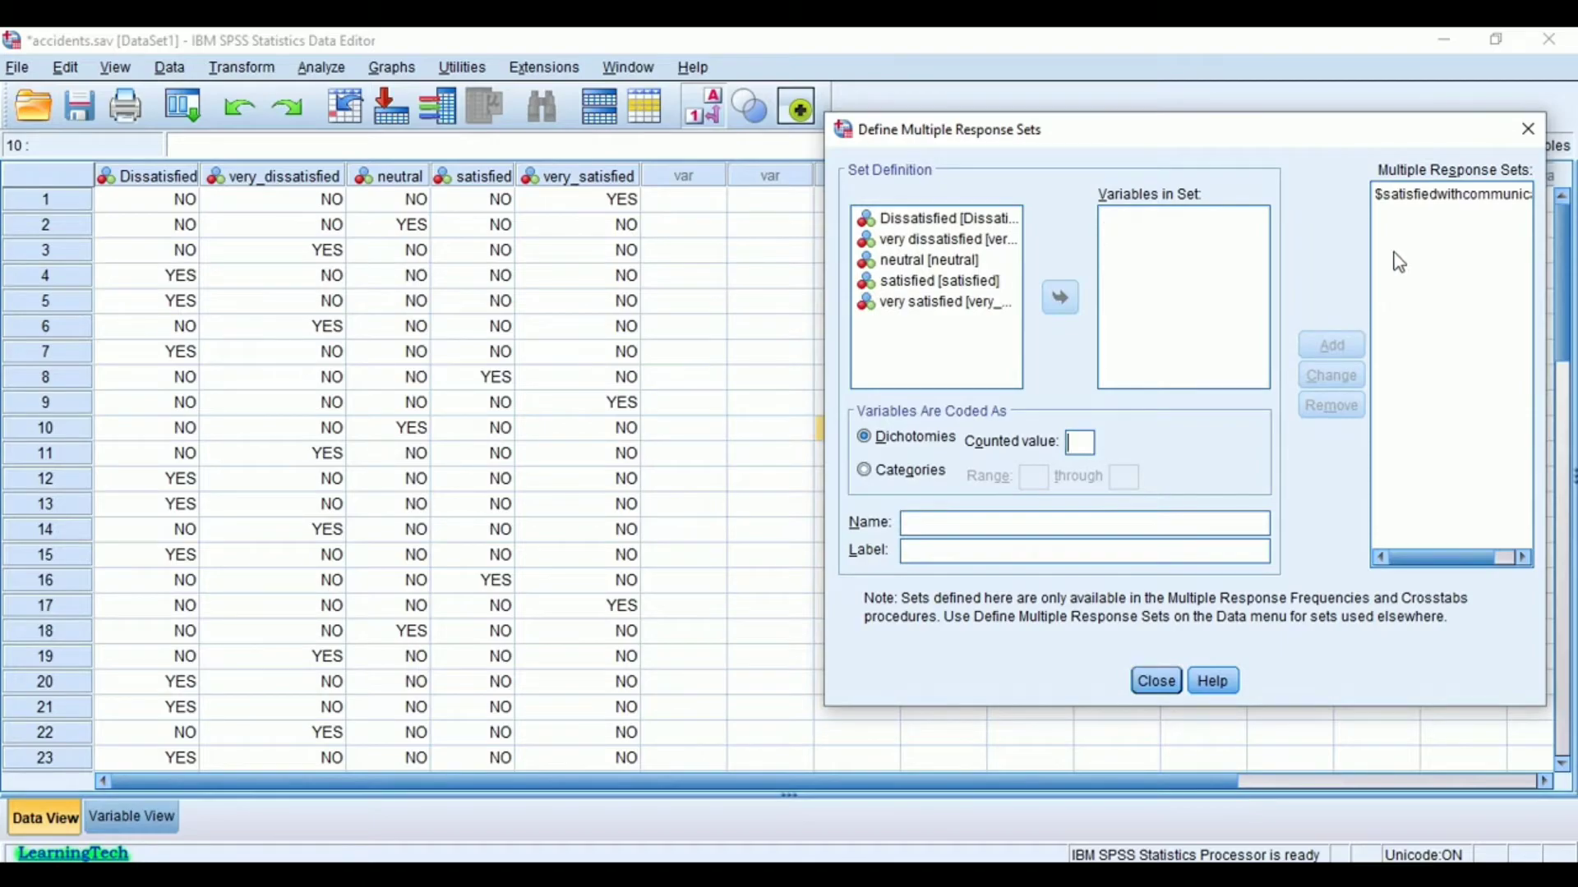
{"action": "left_click_drag", "start_coordinate": [1445, 148], "coordinate": [1369, 146]}
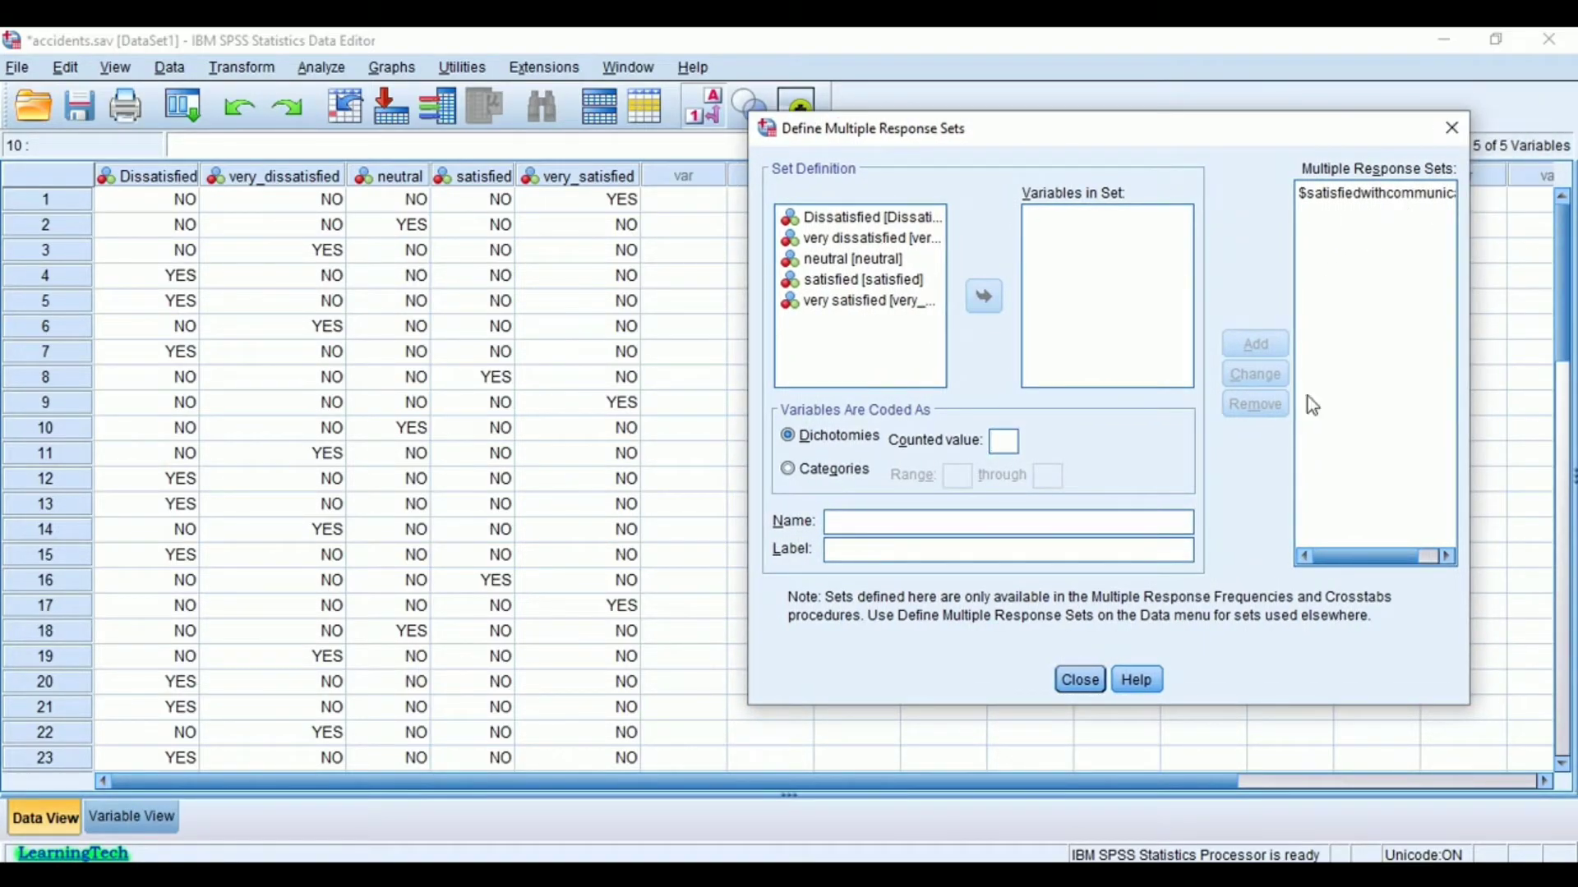
- Close the set definition dialog and switch the data grid to numeric 0/1 codes
{"action": "left_click", "coordinate": [1079, 680]}
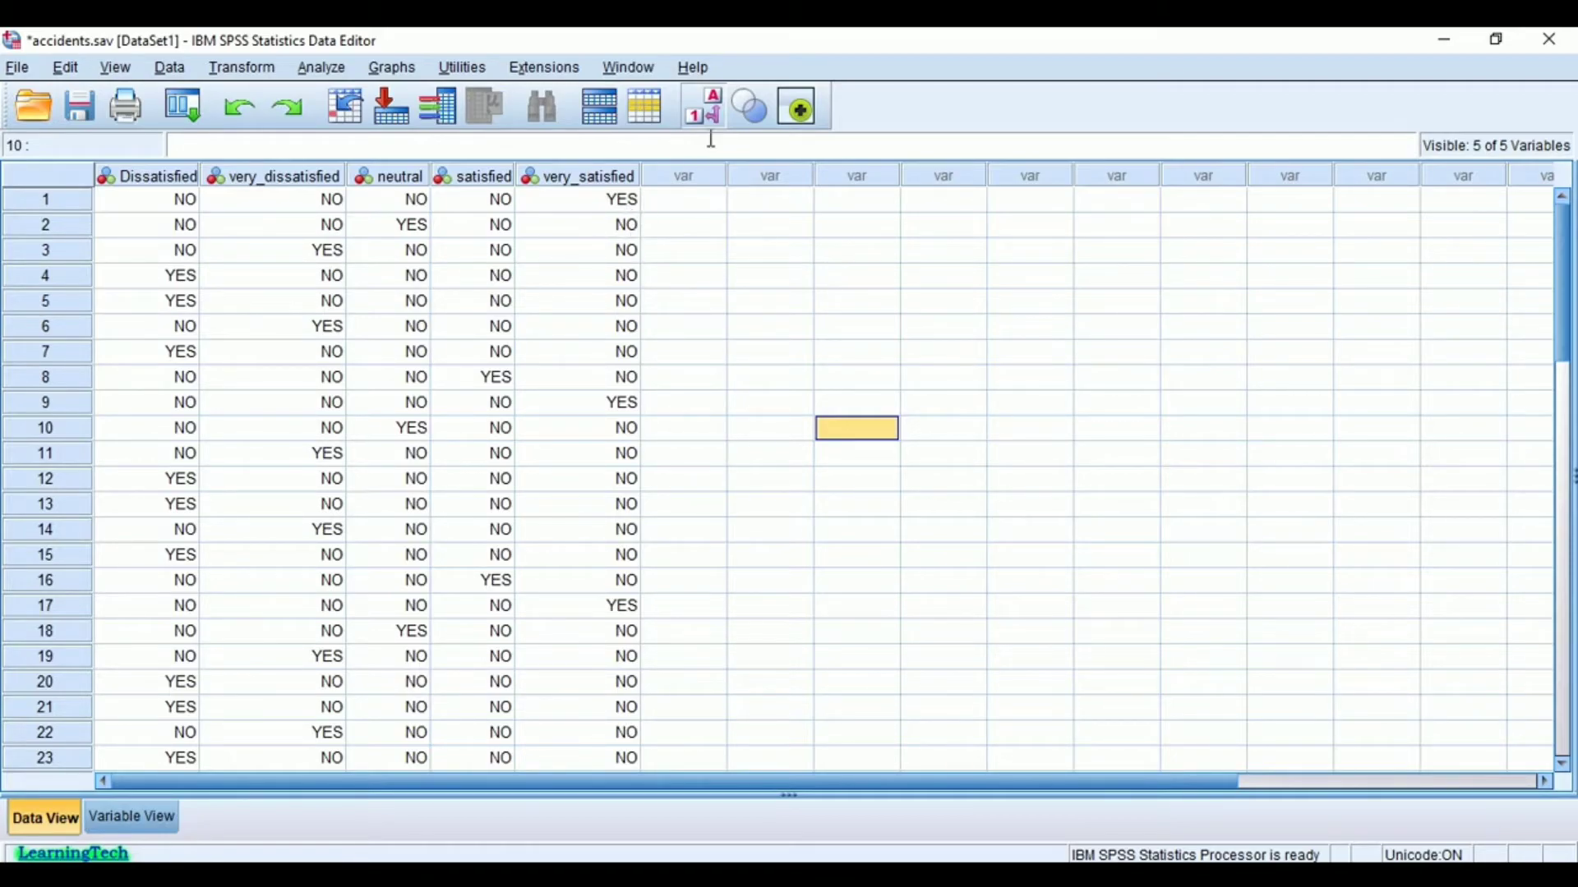
{"action": "left_click", "coordinate": [704, 121]}
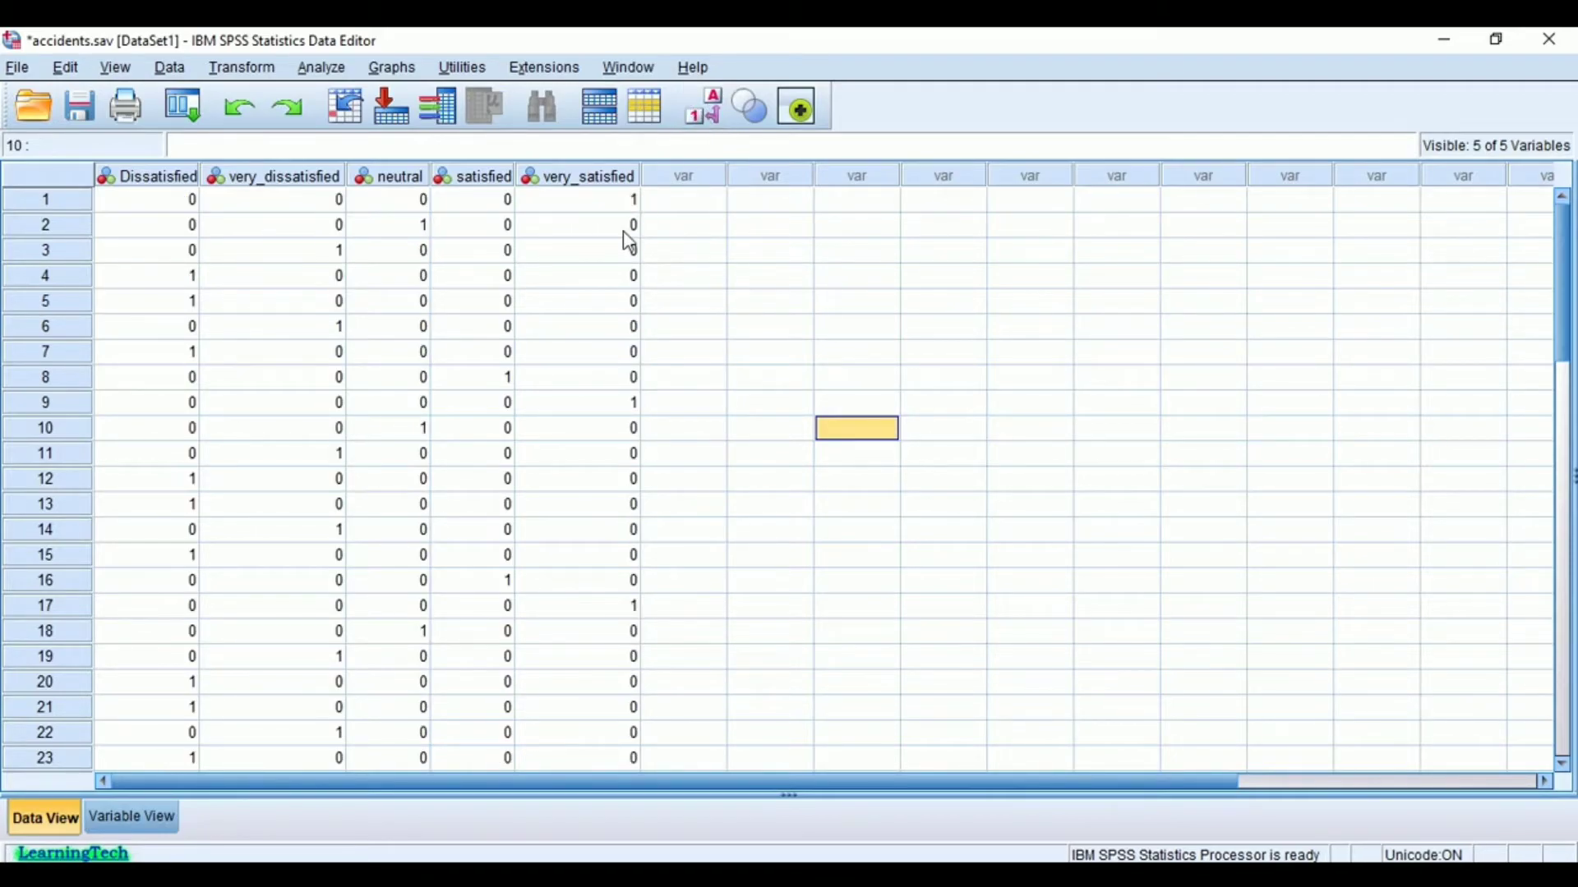
{"action": "left_click", "coordinate": [708, 121]}
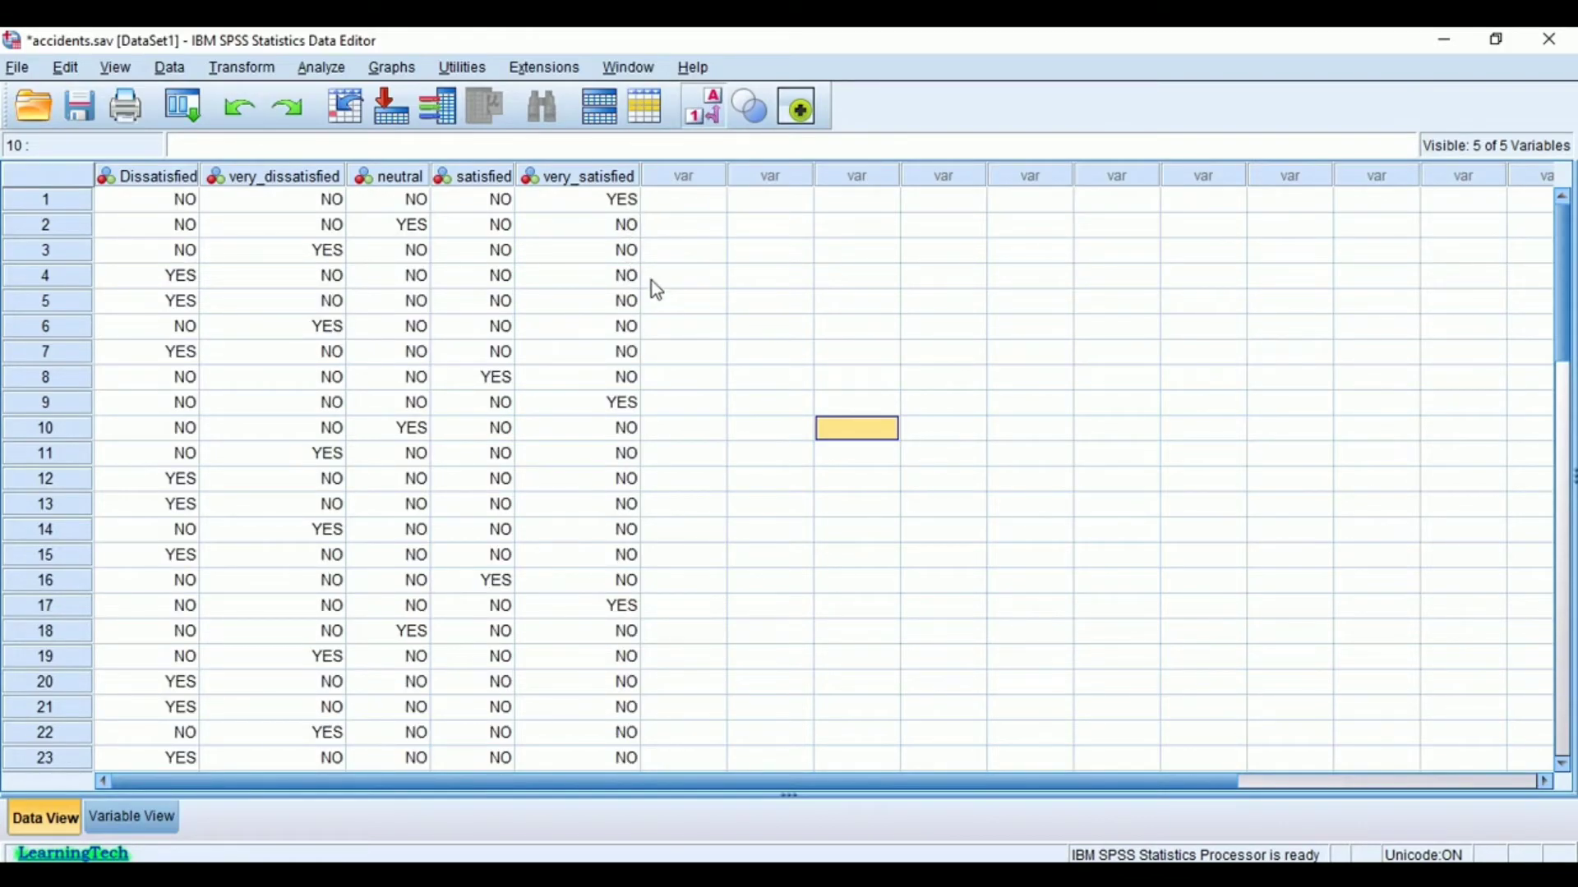
{"action": "left_click", "coordinate": [708, 120]}
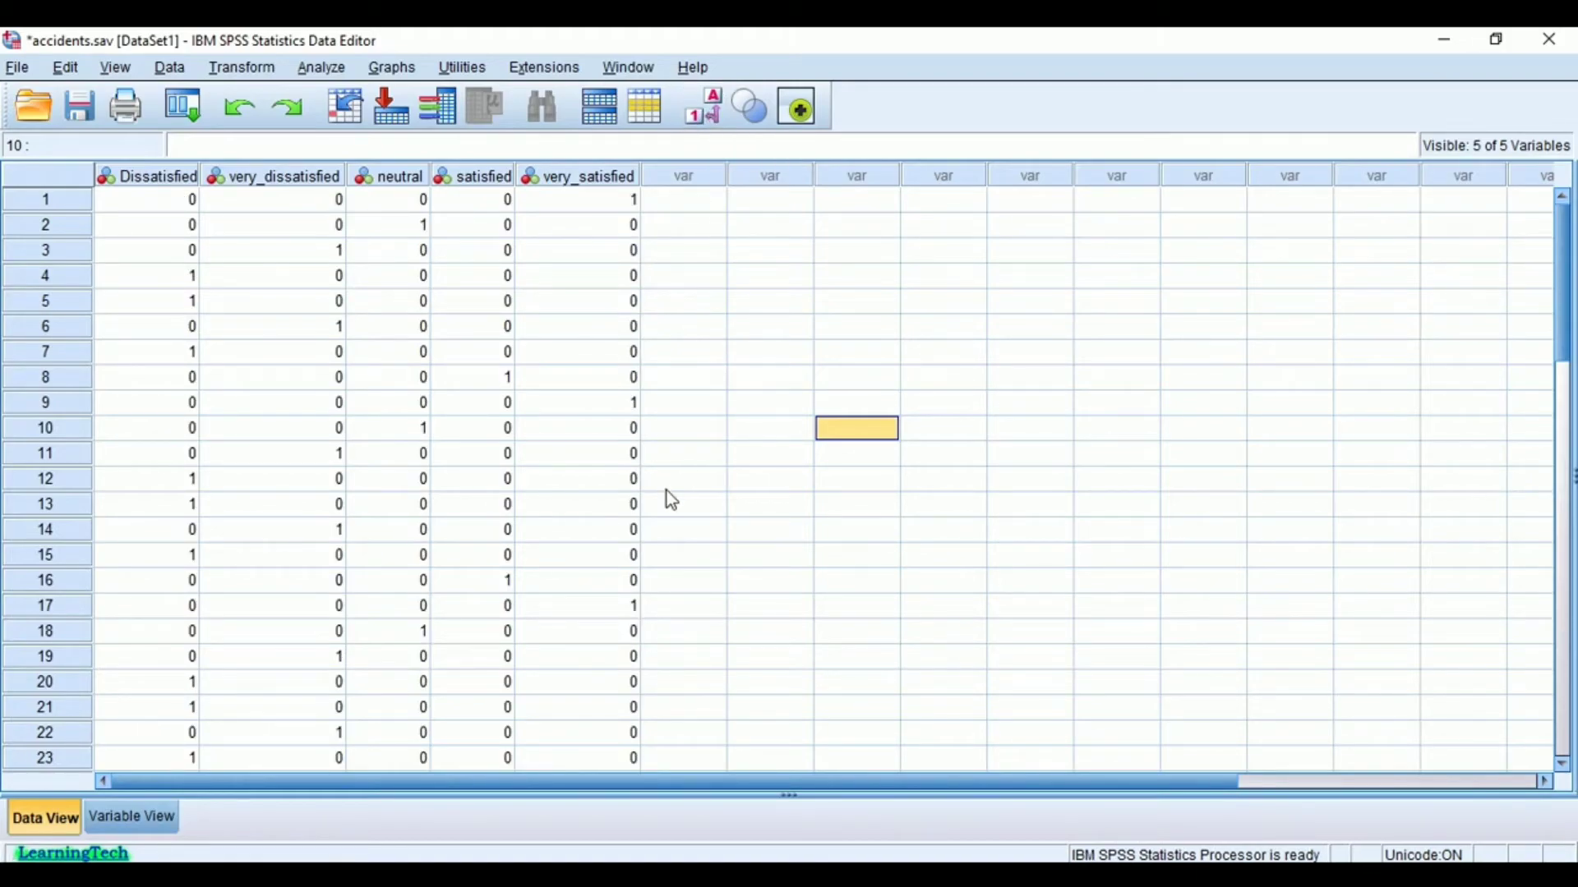
{"action": "left_click", "coordinate": [329, 73]}
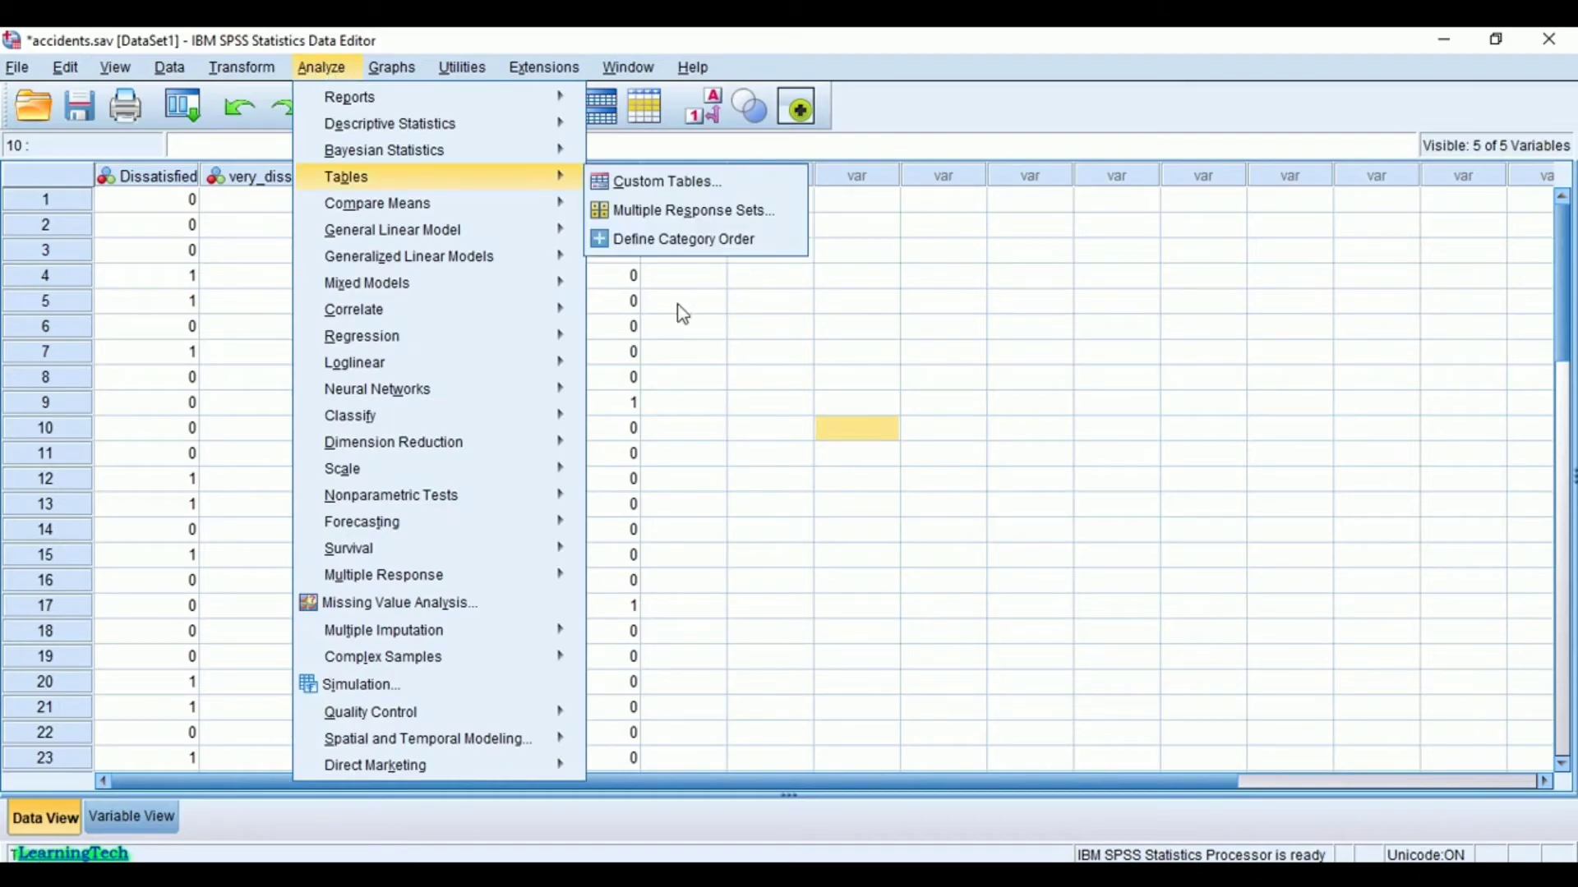
- Run Multiple Response Frequencies with $satisfiedwithcommunication as the table variable
{"action": "left_click", "coordinate": [665, 321]}
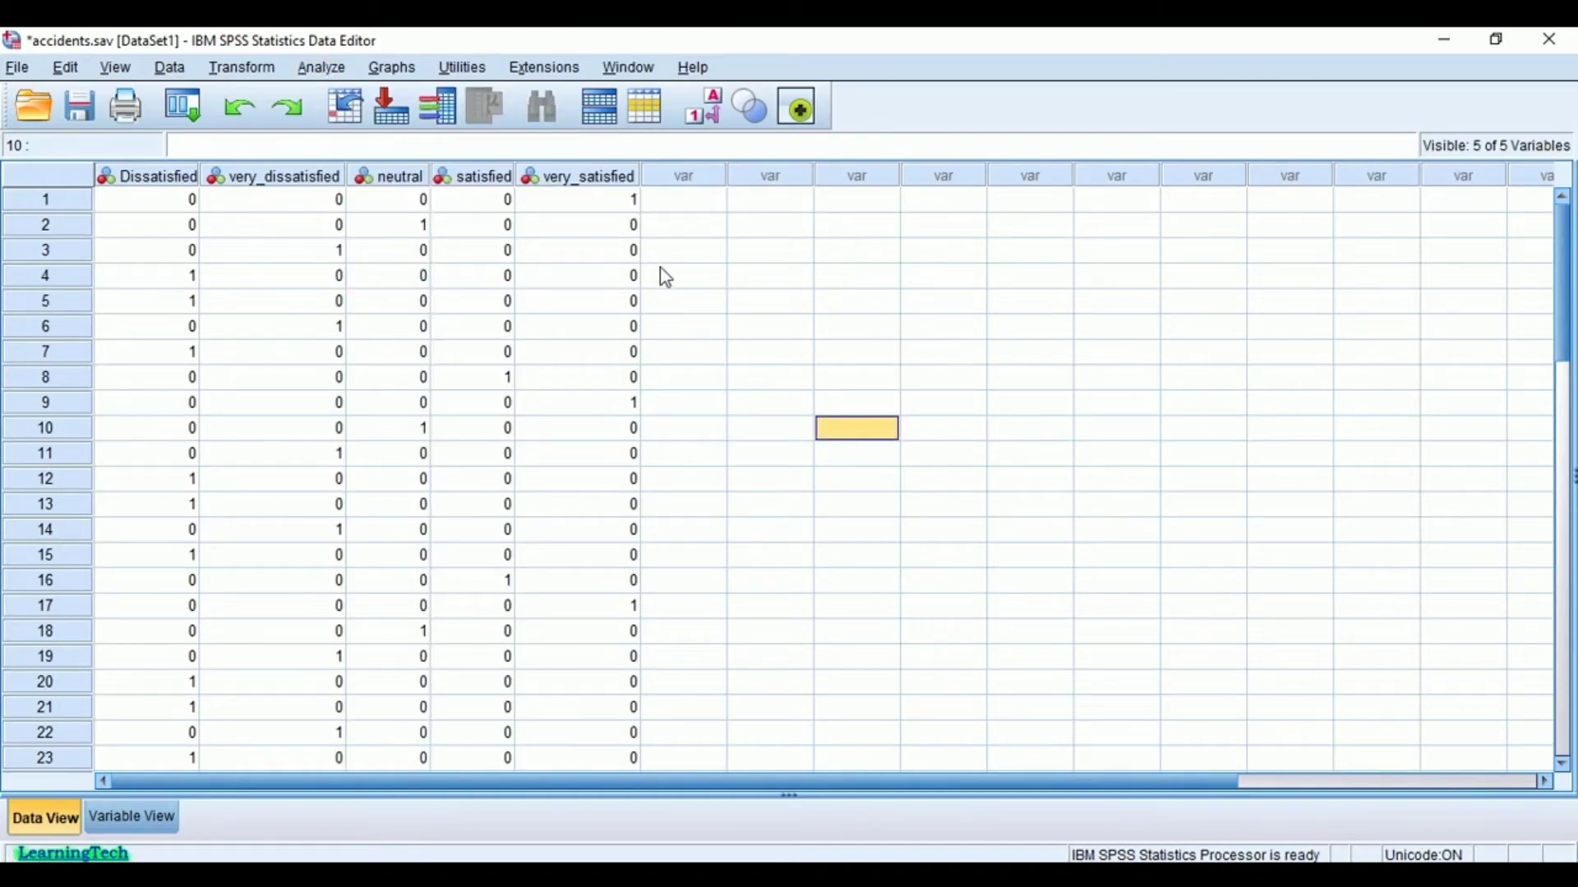
{"action": "left_click", "coordinate": [321, 67]}
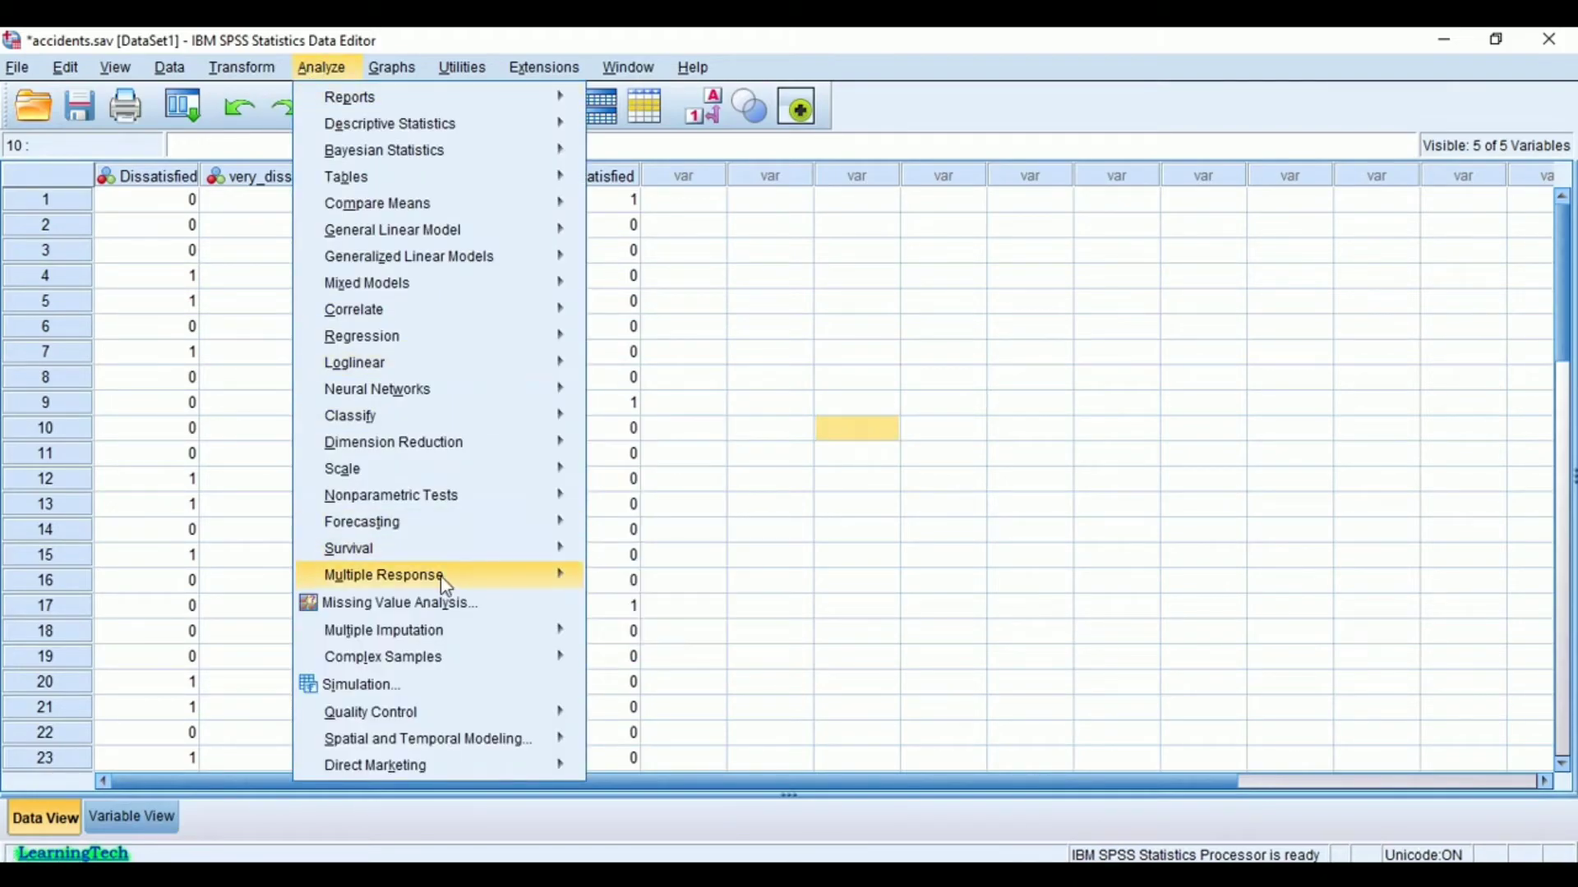
{"action": "mouse_move", "coordinate": [382, 574]}
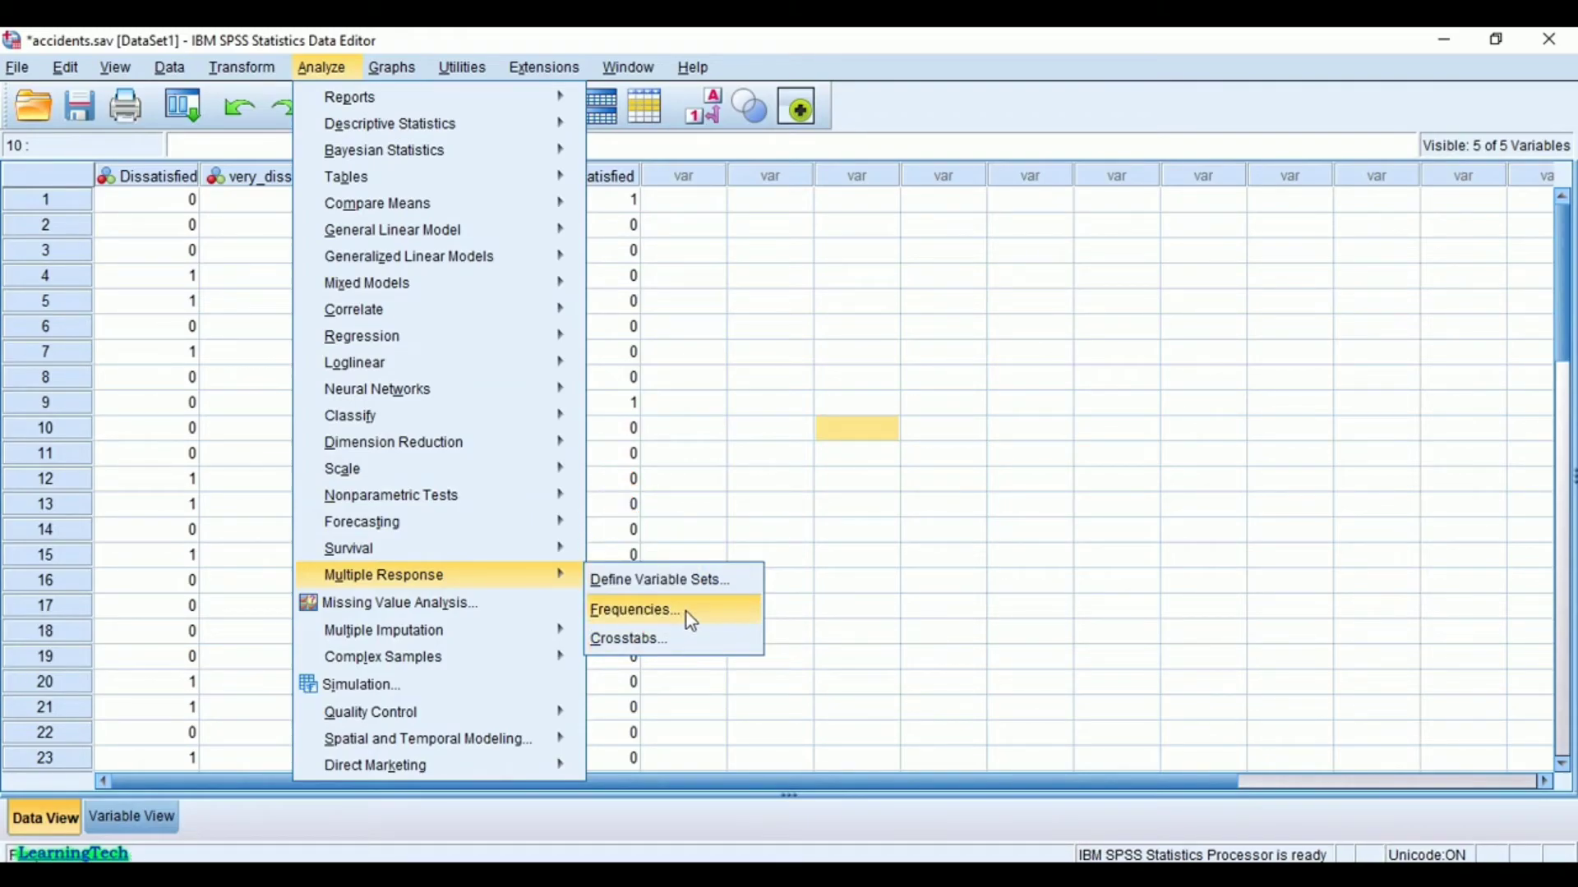
{"action": "left_click", "coordinate": [687, 613]}
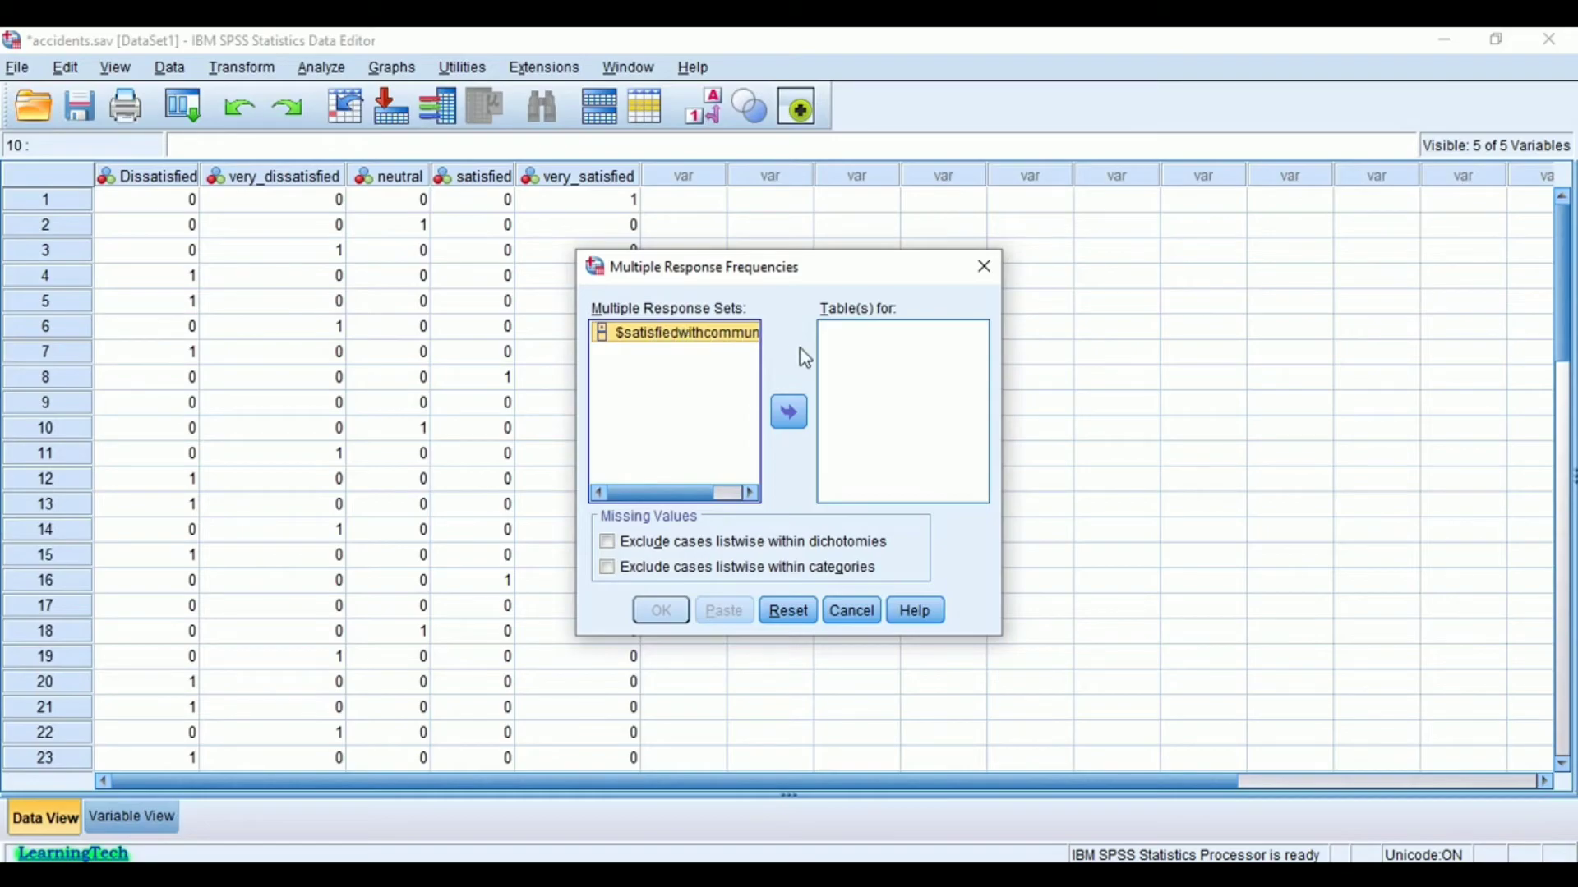
{"action": "left_click", "coordinate": [789, 413]}
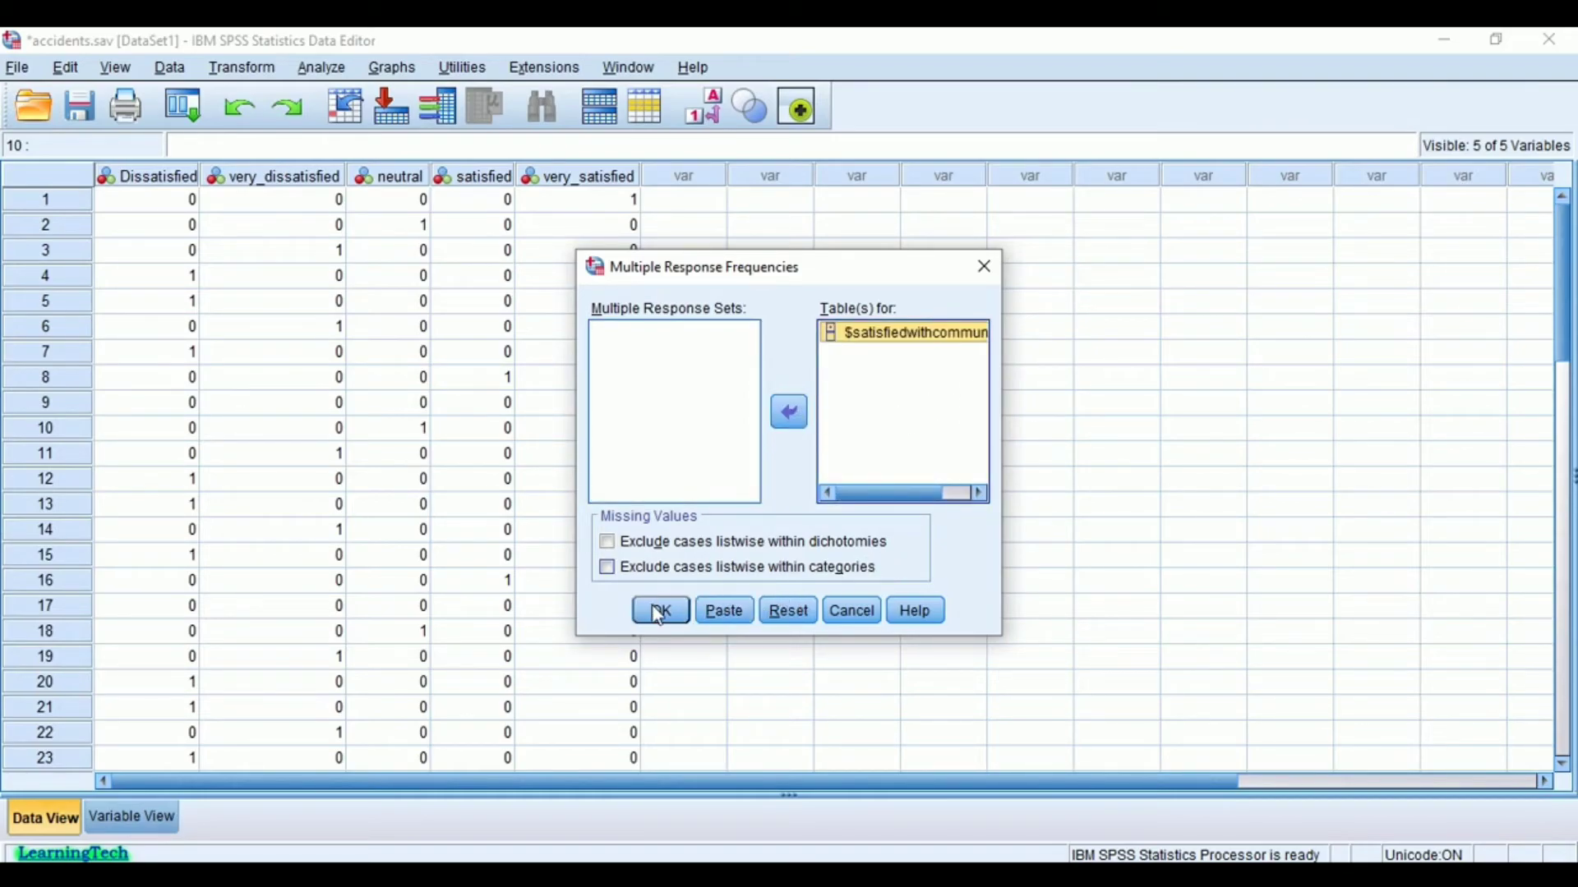
{"action": "left_click", "coordinate": [672, 612]}
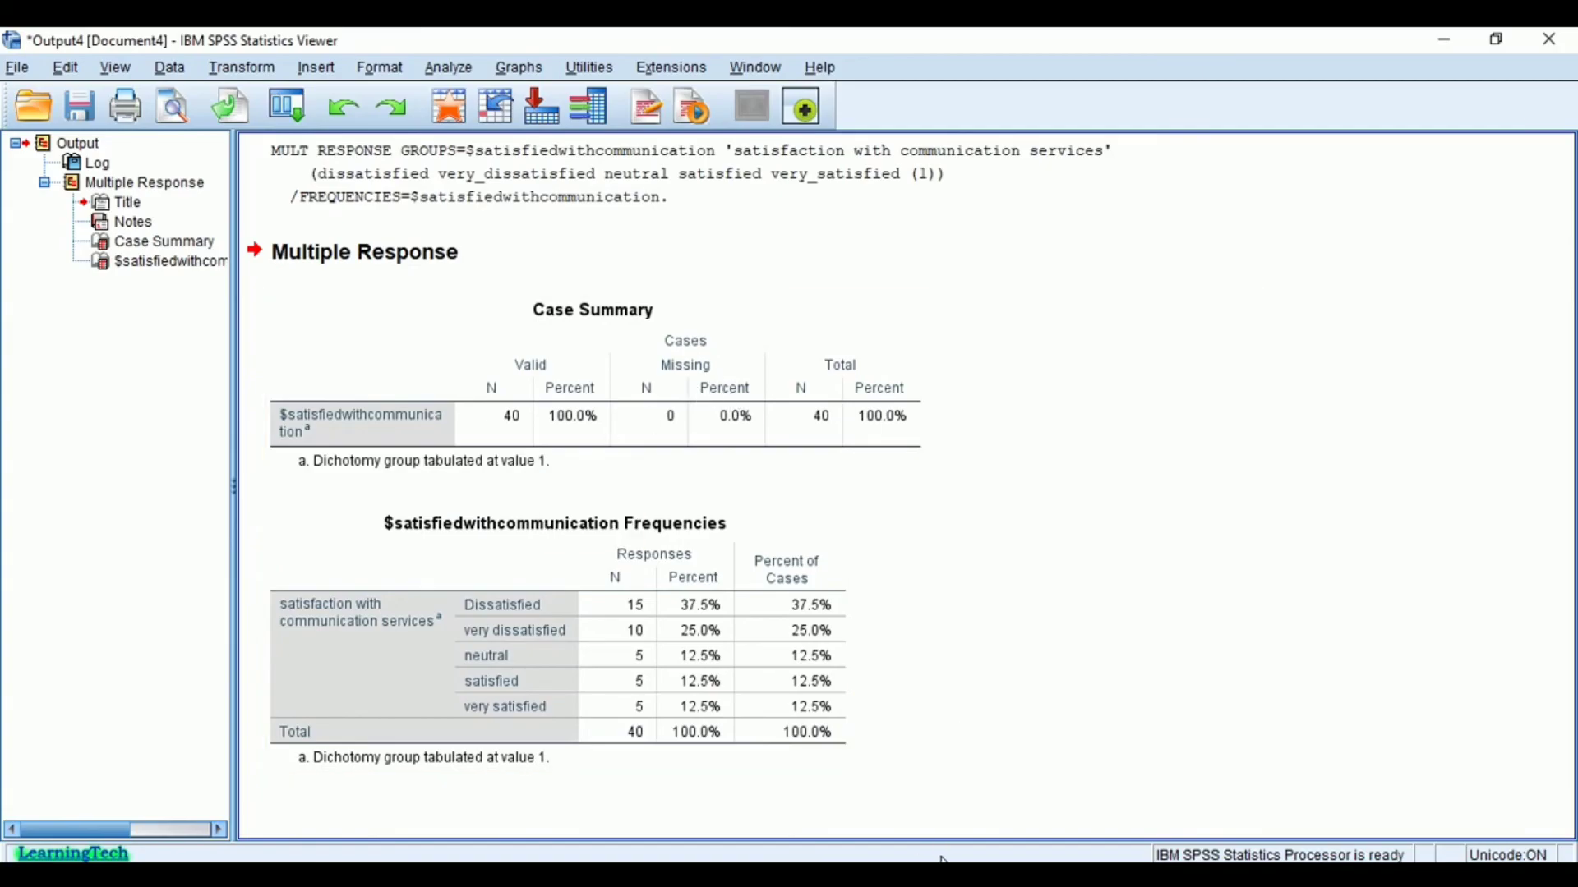
- Go back to the accidents data window and show YES/NO value labels
{"action": "left_click", "coordinate": [657, 826]}
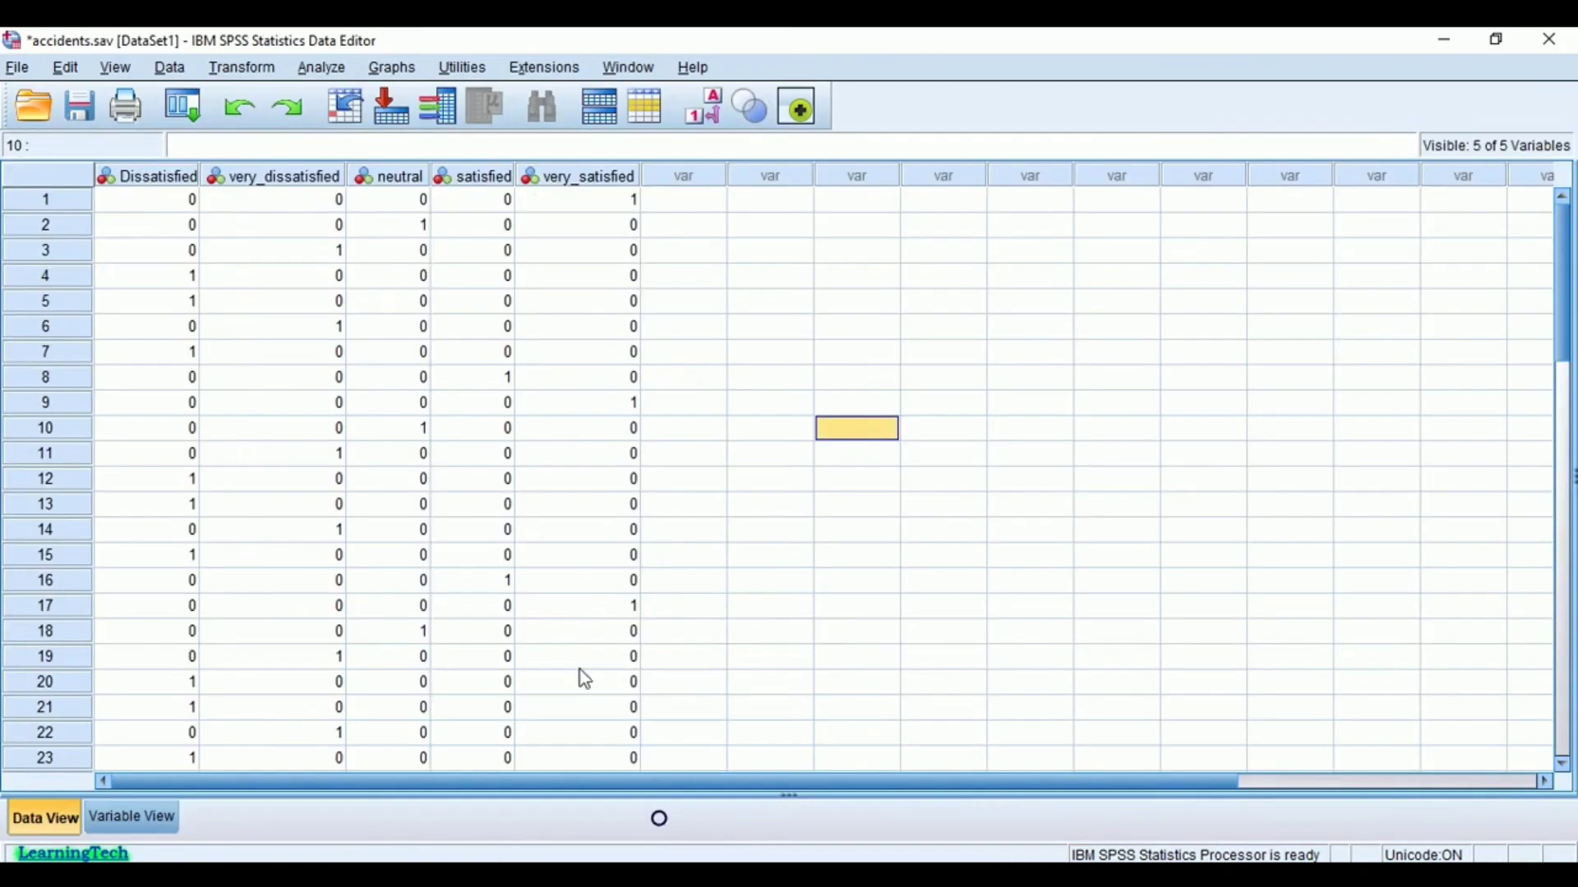
{"action": "left_click", "coordinate": [704, 121]}
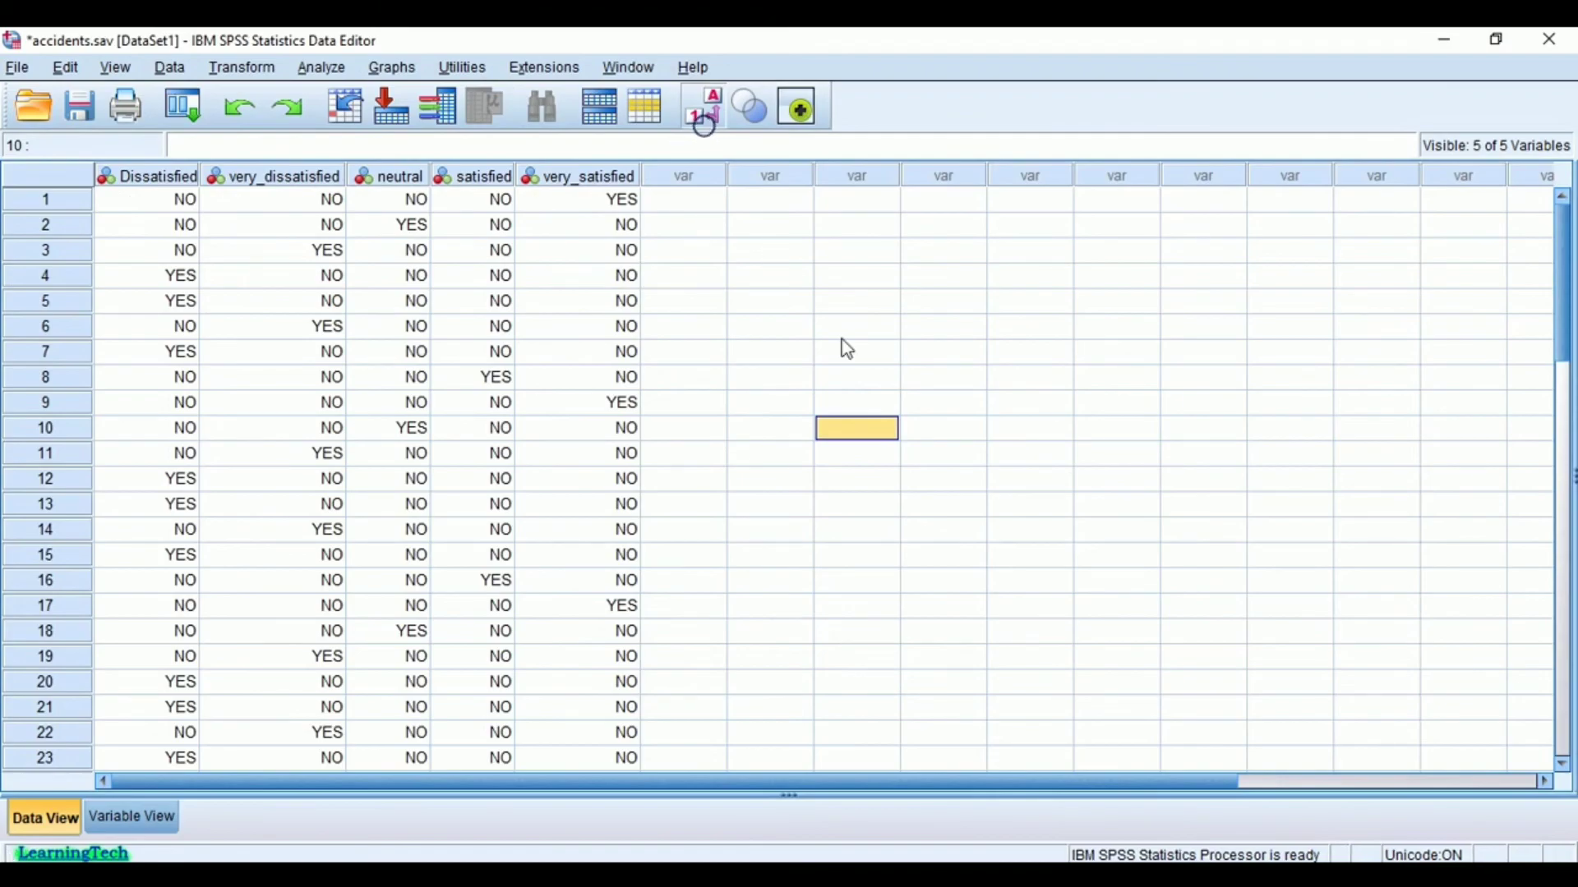